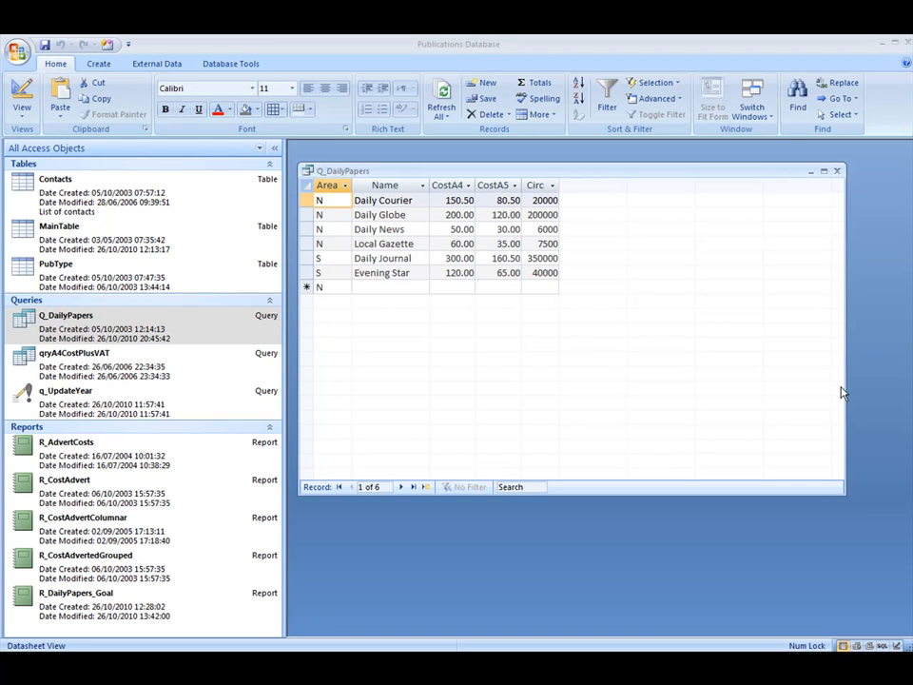
- Close the Q_DailyPapers datasheet and start a Report Wizard report based on the Q_DailyPapers query
click(838, 172)
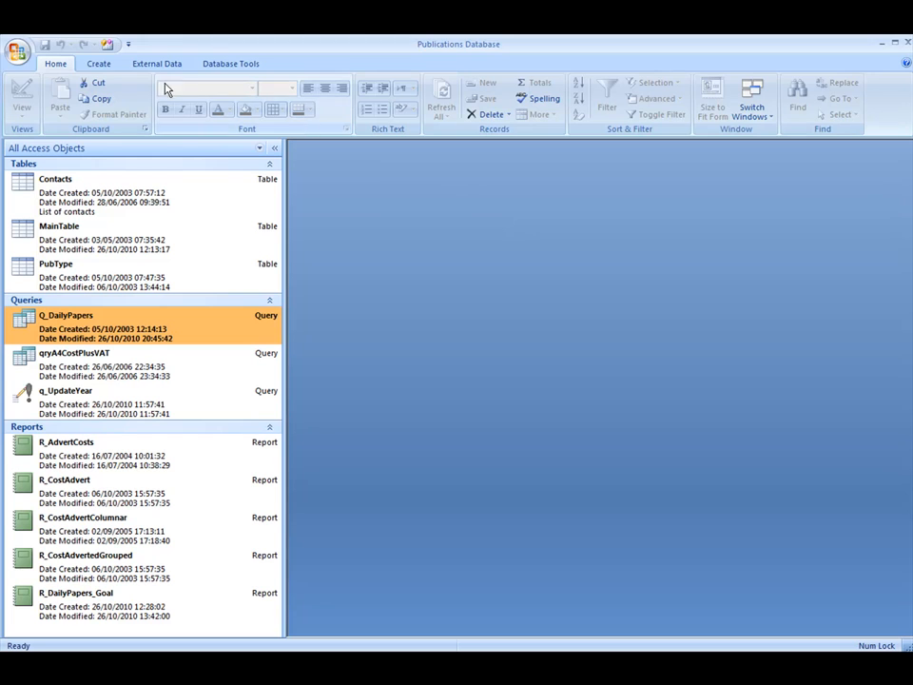
click(97, 64)
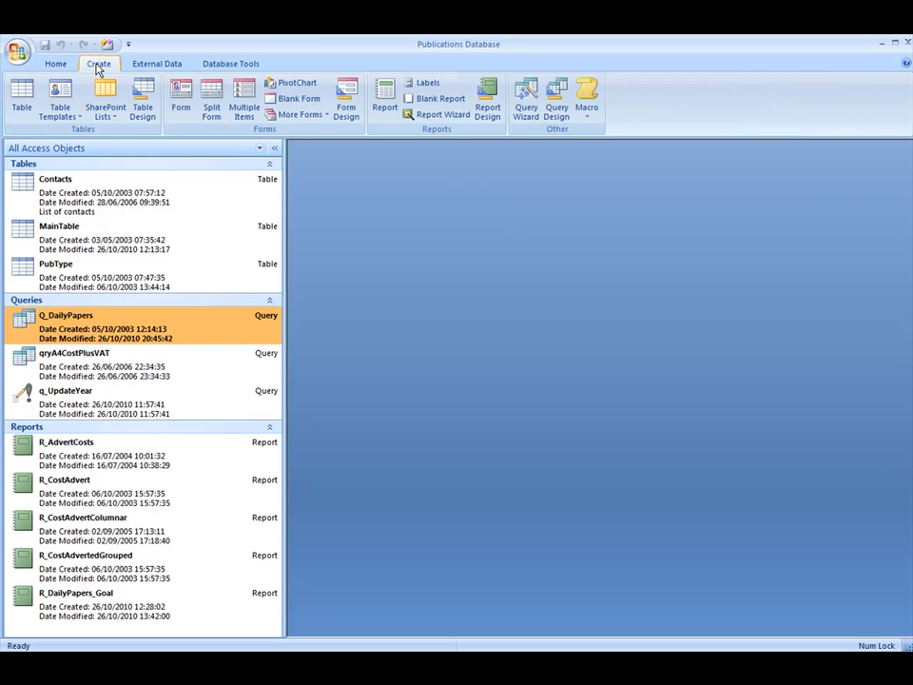
click(435, 116)
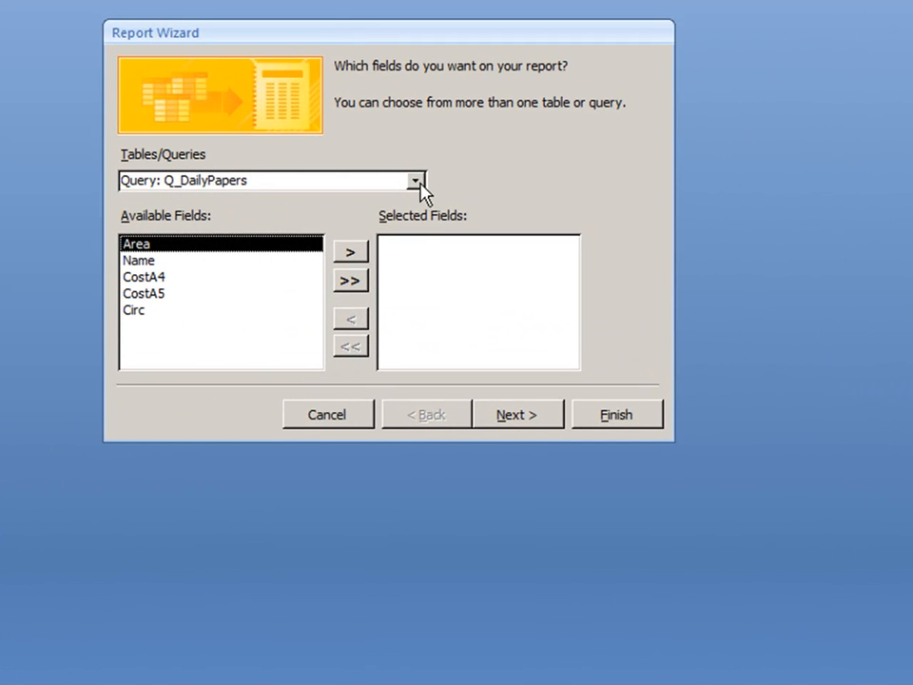
click(416, 181)
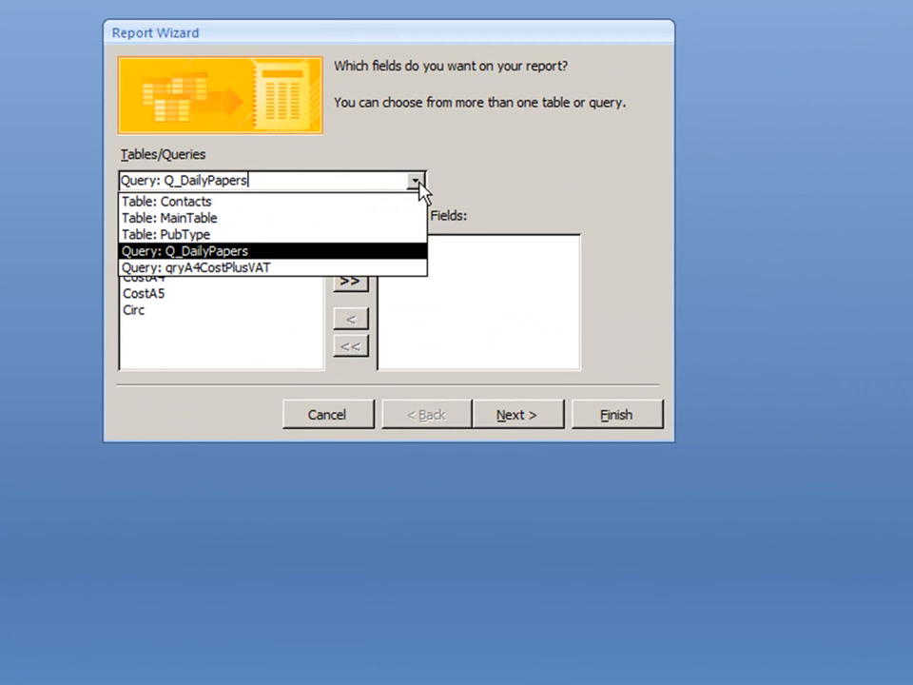
click(368, 255)
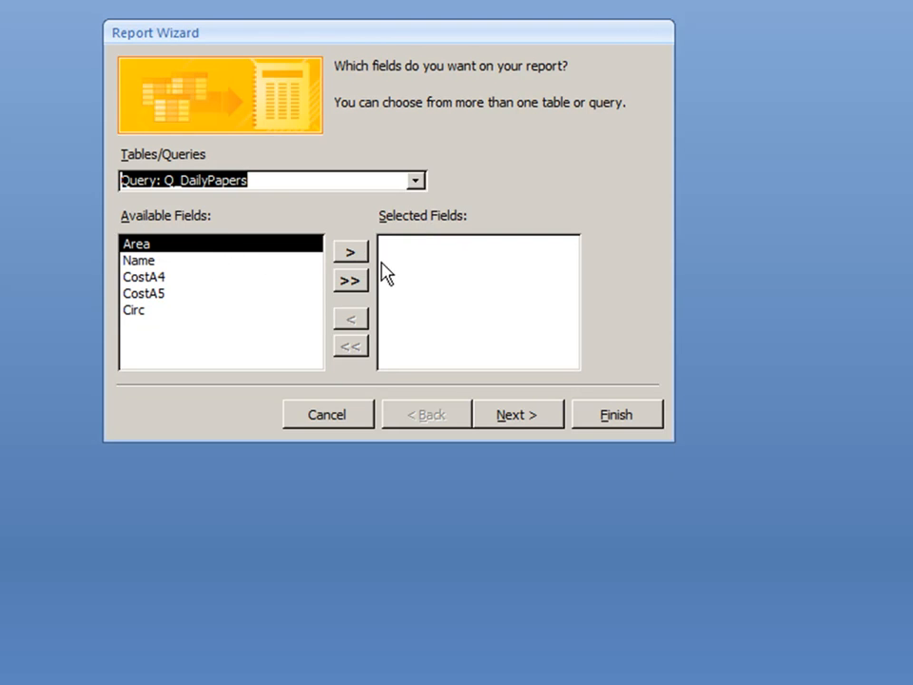
- Include the fields Area, Name, CostA4, CostA5 and Circ in the report and continue to the grouping page
click(352, 255)
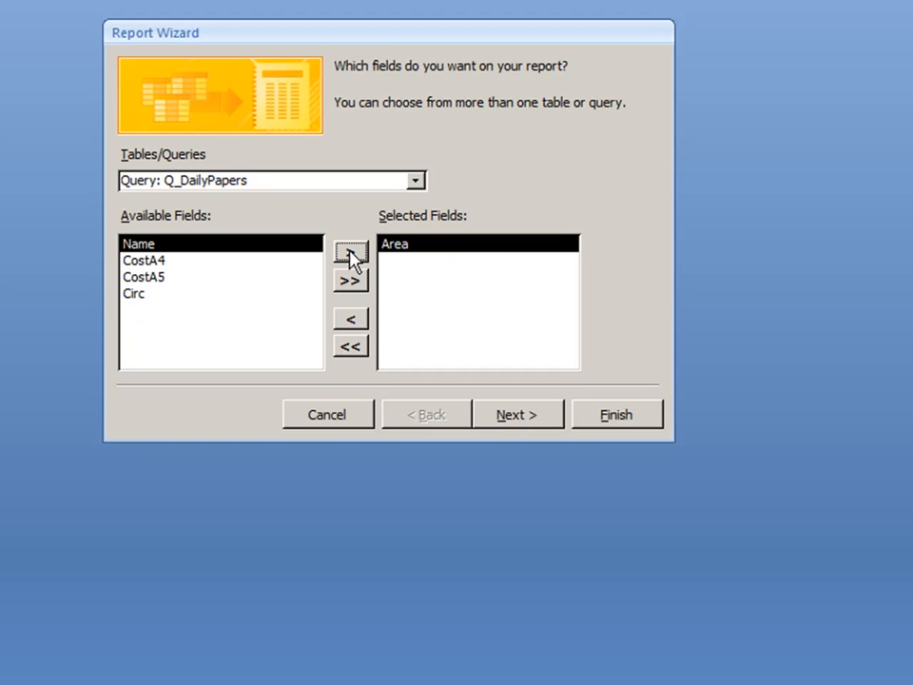
click(351, 255)
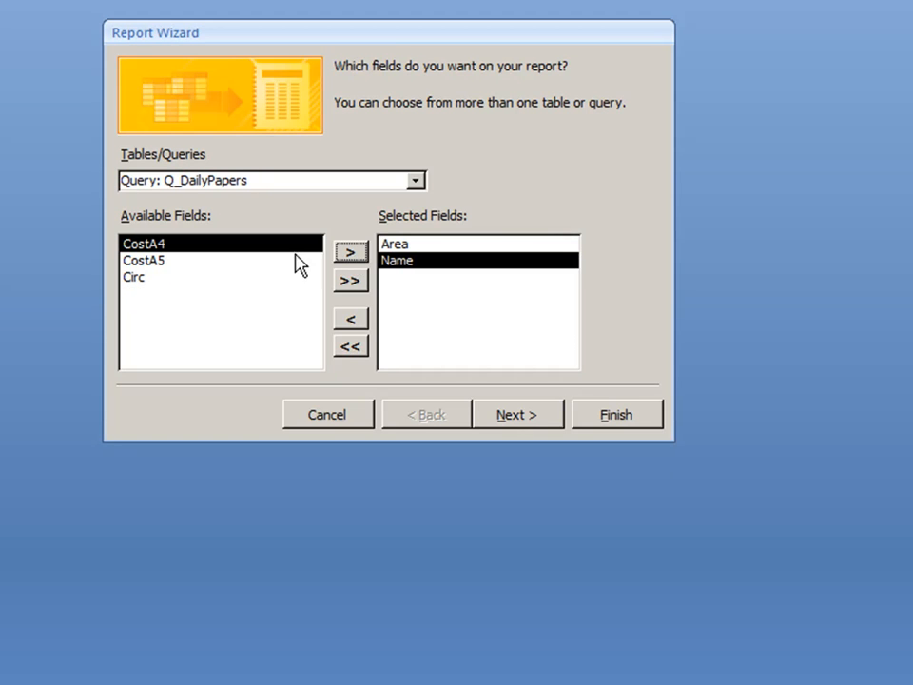
click(350, 282)
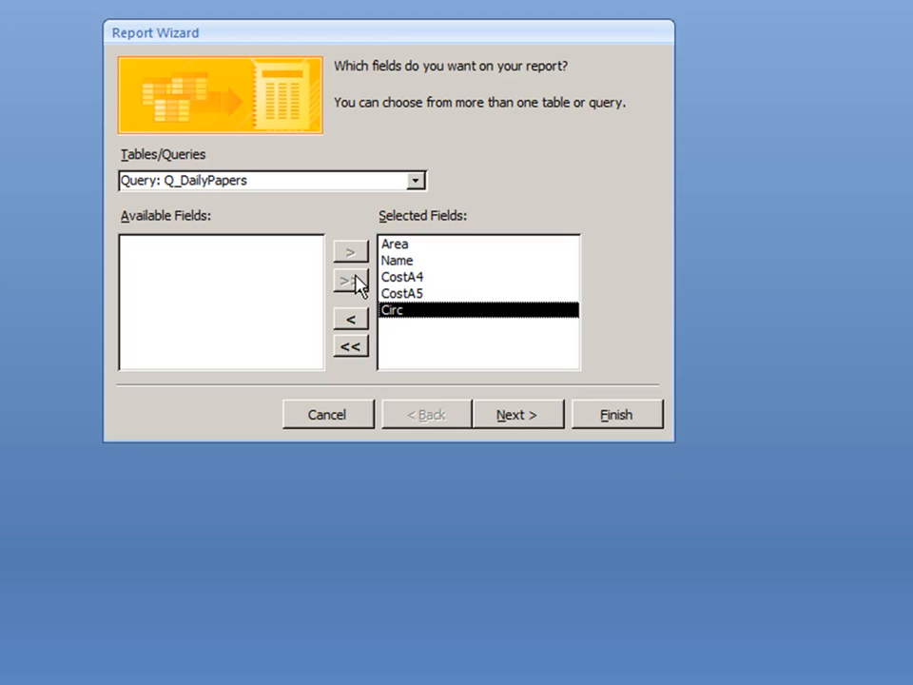
click(514, 415)
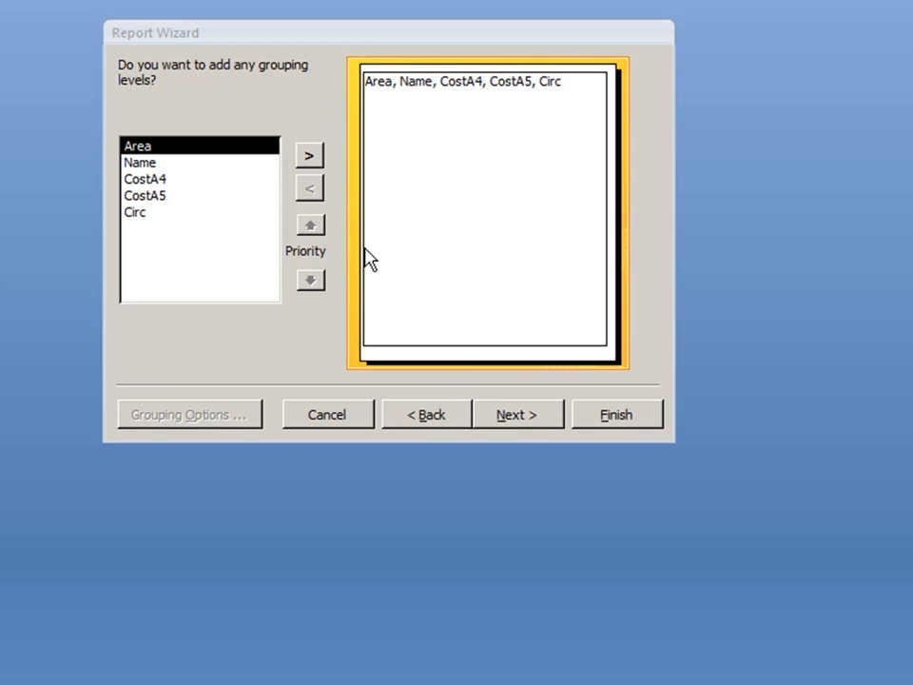
- Group the report by Area and sort its detail records by Name in ascending order
click(310, 157)
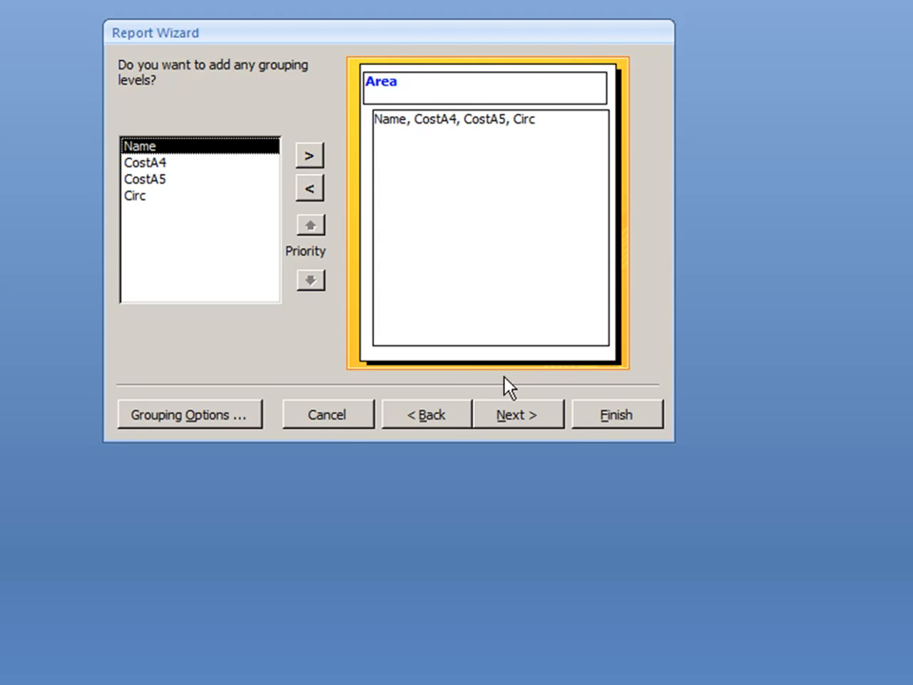
click(521, 419)
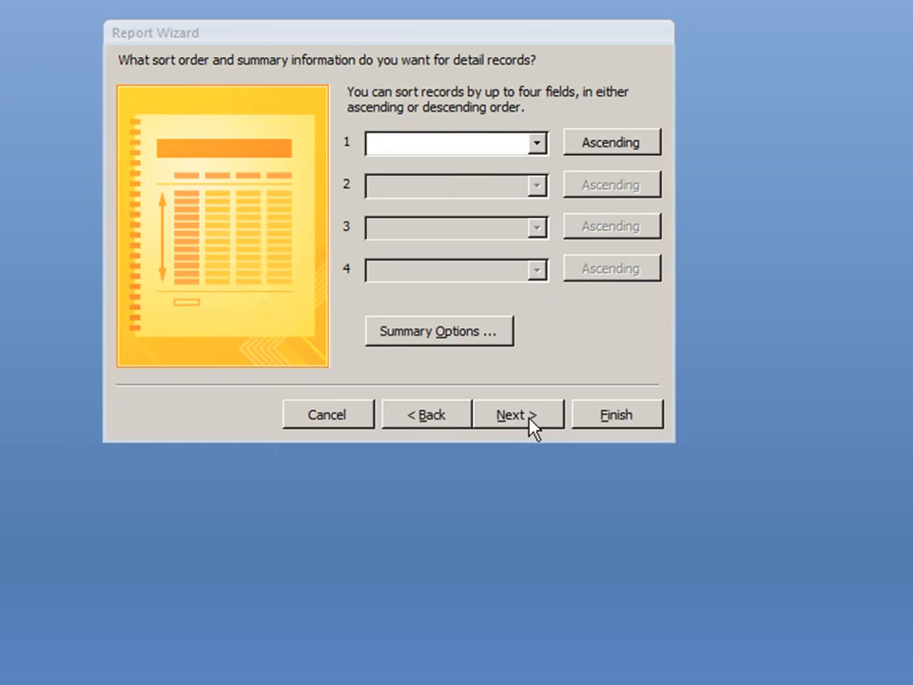
click(538, 143)
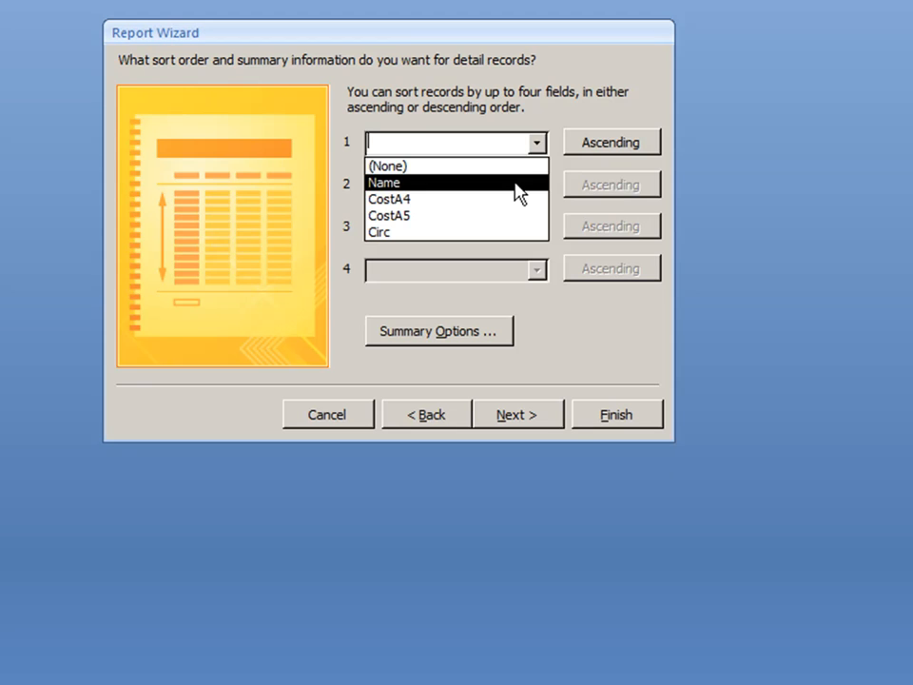
click(516, 182)
click(519, 423)
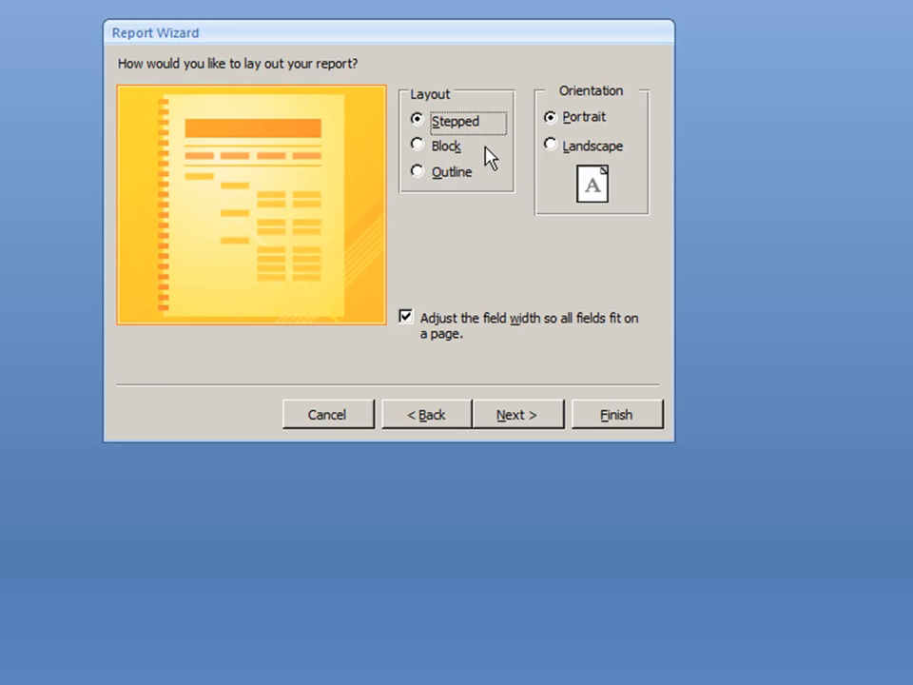
- Give the report an Outline layout in portrait orientation and the Flow style
click(419, 173)
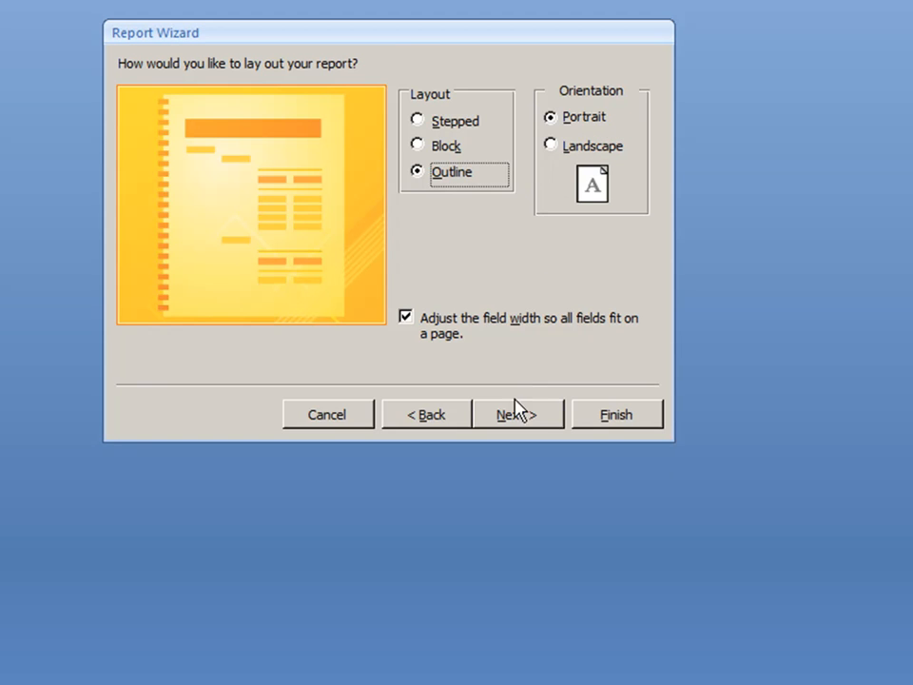
click(515, 414)
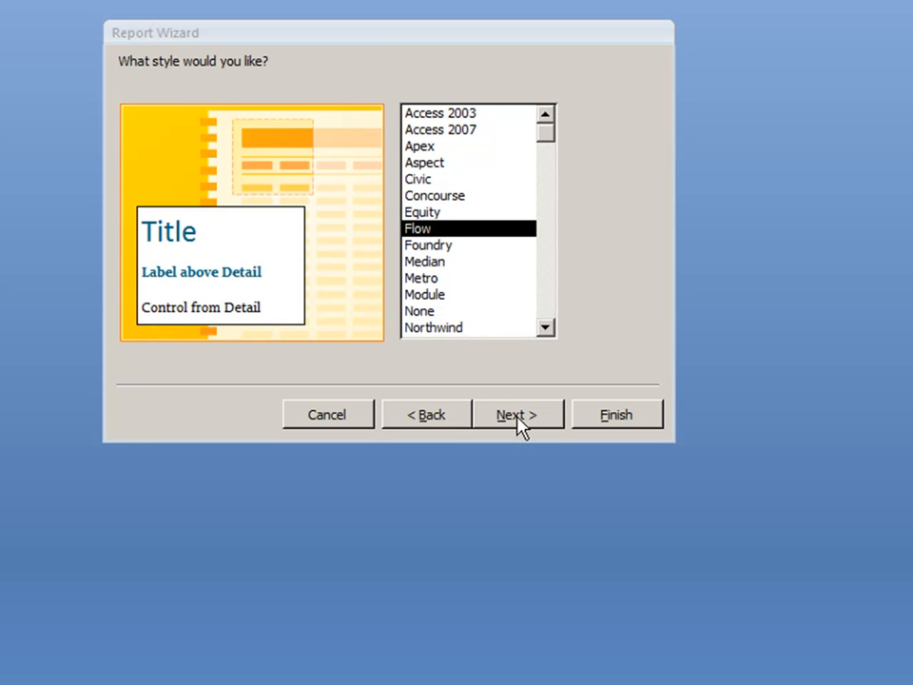
click(441, 211)
click(441, 196)
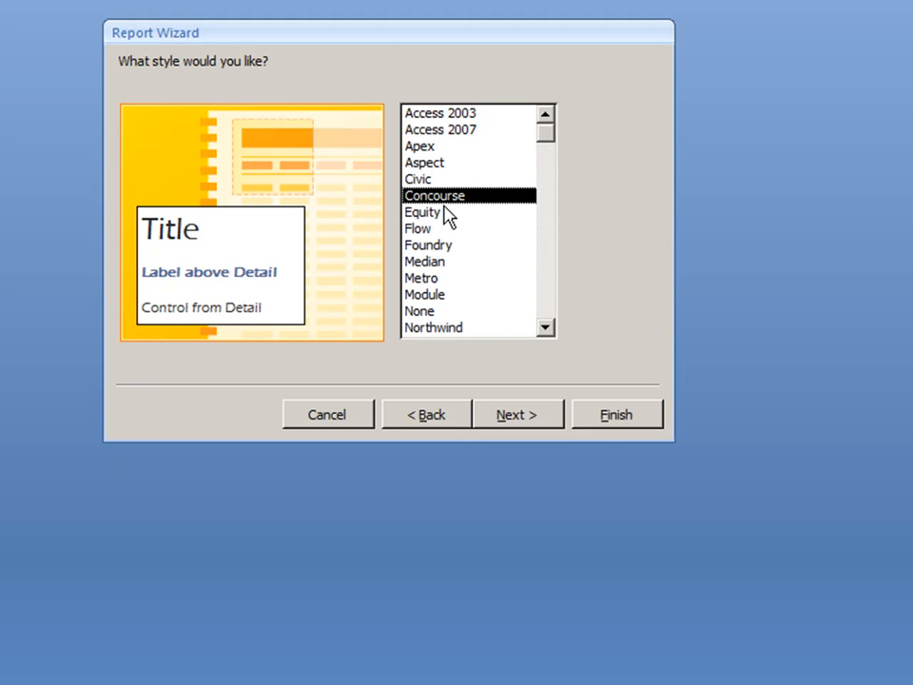
click(430, 232)
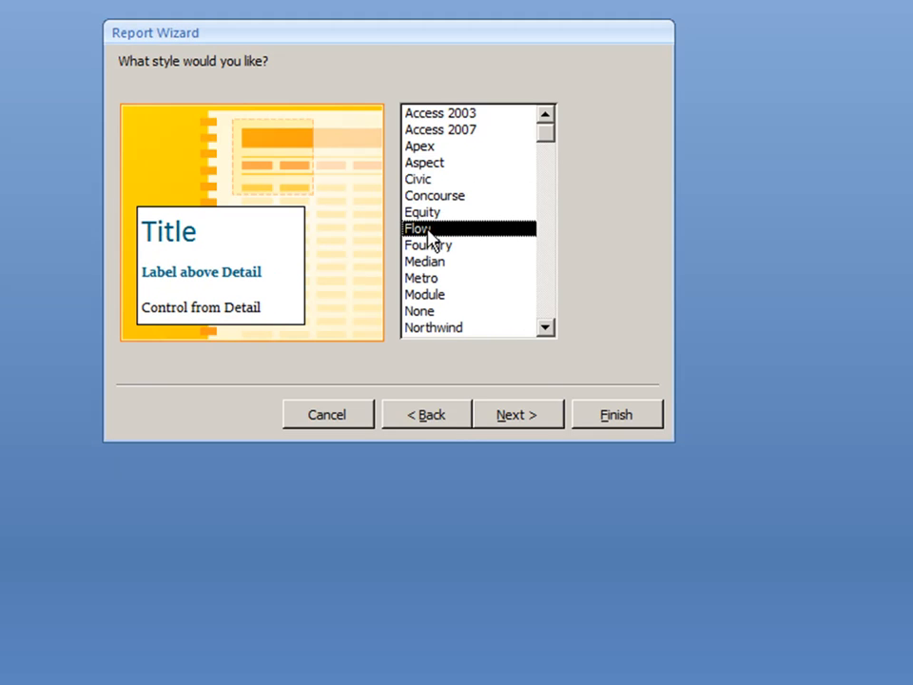
click(527, 419)
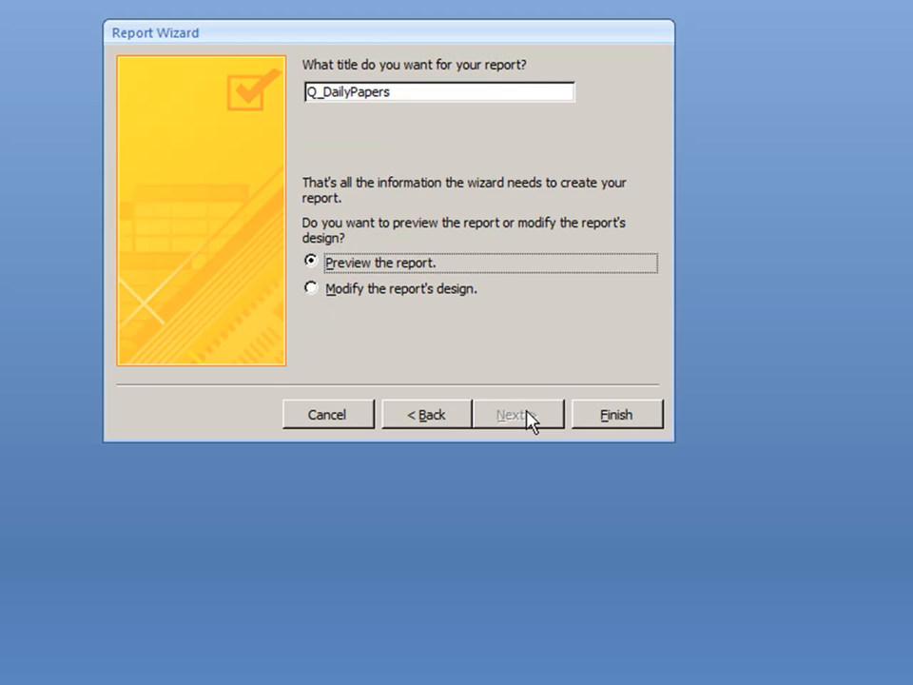
- Finish the wizard with the report title DailyPapers and open the new report in Design View
click(321, 91)
key(BackSpace)
key(BackSpace)
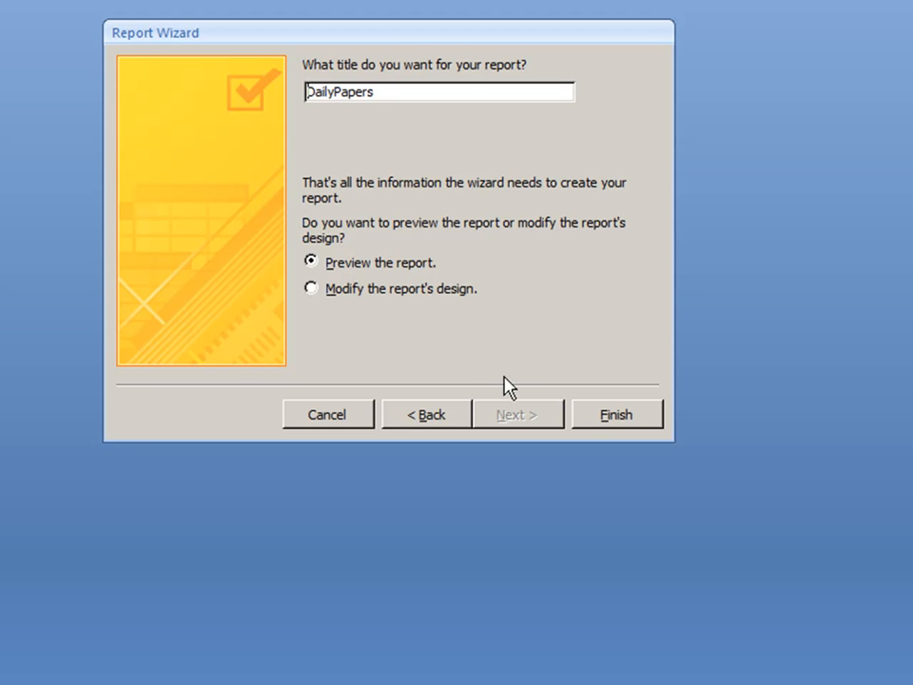
click(618, 418)
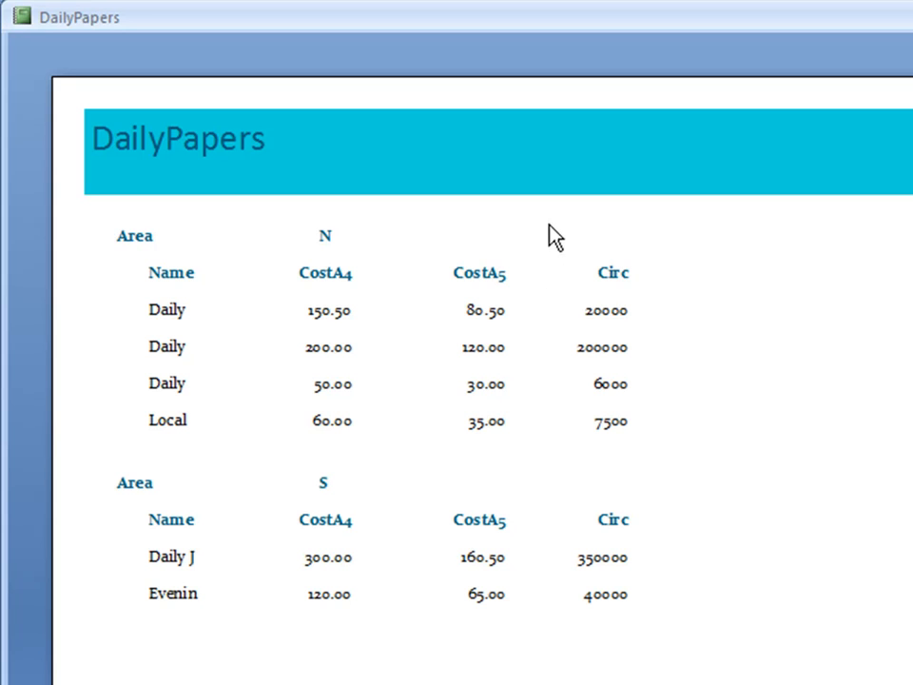
right_click(633, 26)
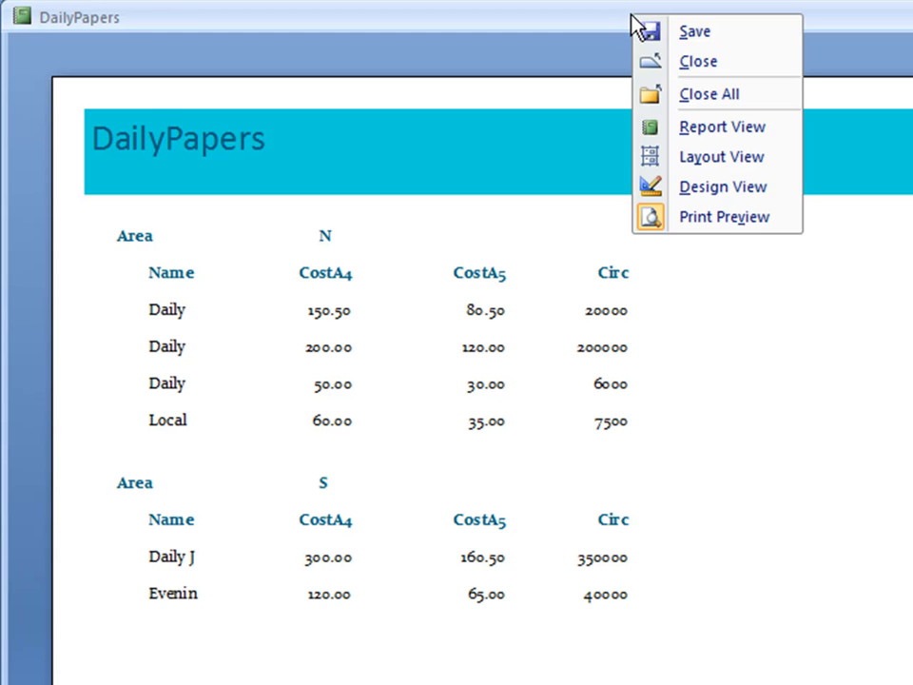
click(722, 187)
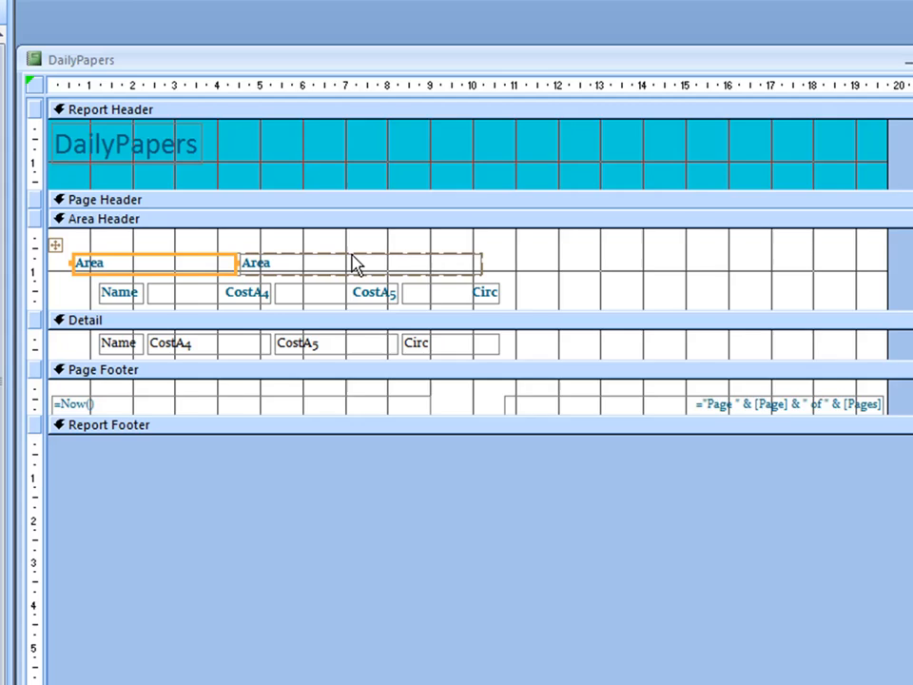
- Examine the properties of the Area text box and its attached label in the Area Header
double_click(354, 264)
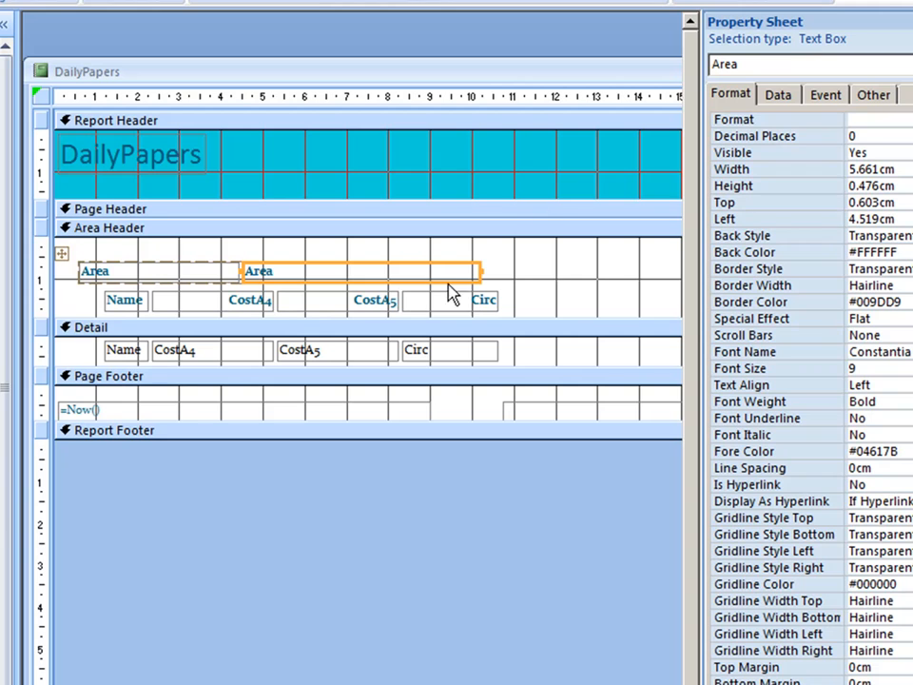
click(196, 271)
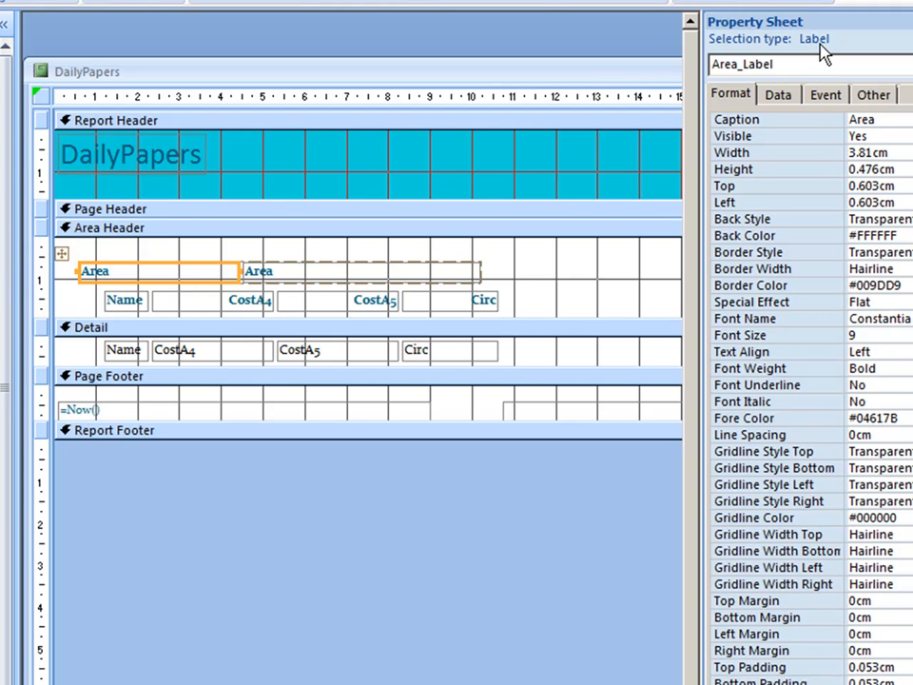
key(F4)
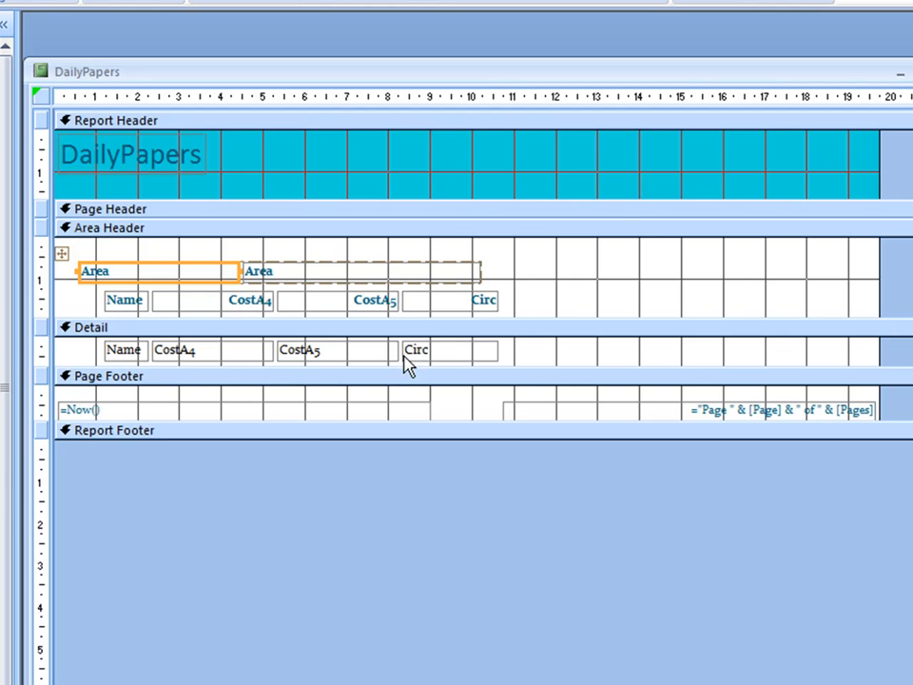
click(594, 582)
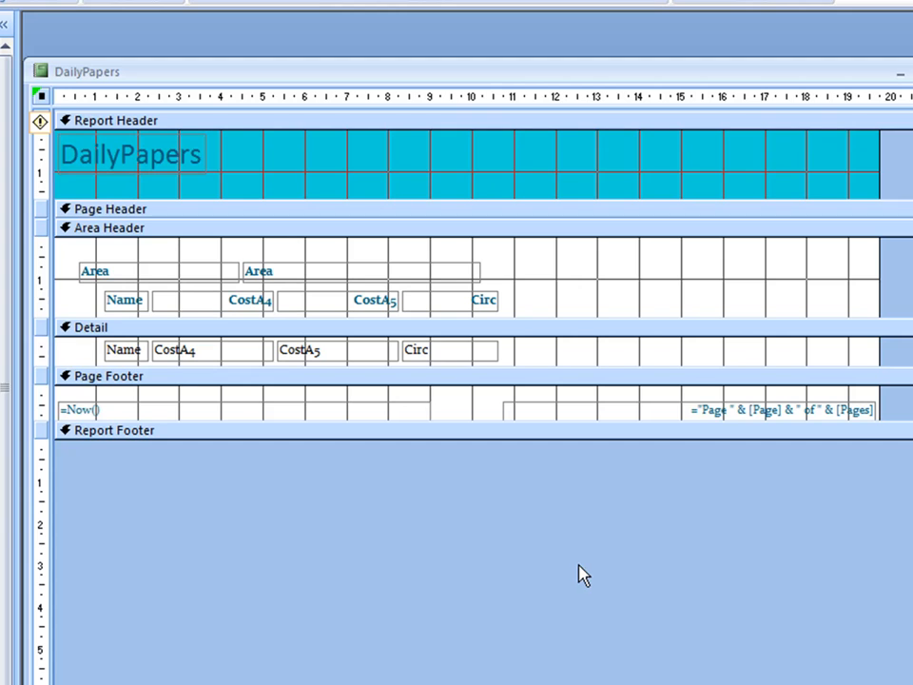
- Change the report header title to "Daily Papers advertisement costs by area" and show the report in Report View
click(121, 159)
click(120, 151)
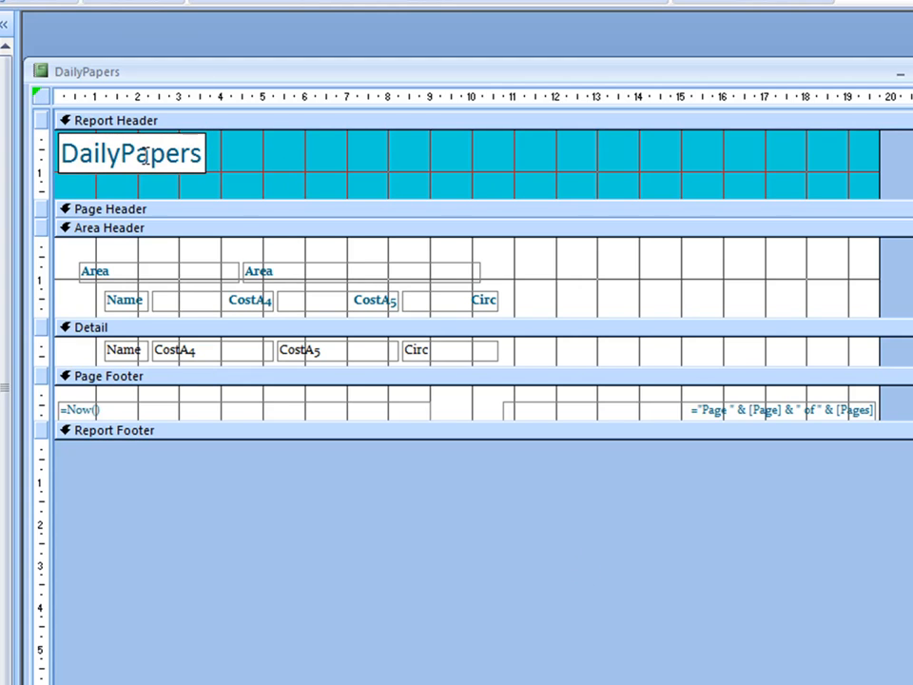
key(Delete)
key(Delete)
key(Delete)
key(Delete)
key(Delete)
text(Papers advertisement costs by area)
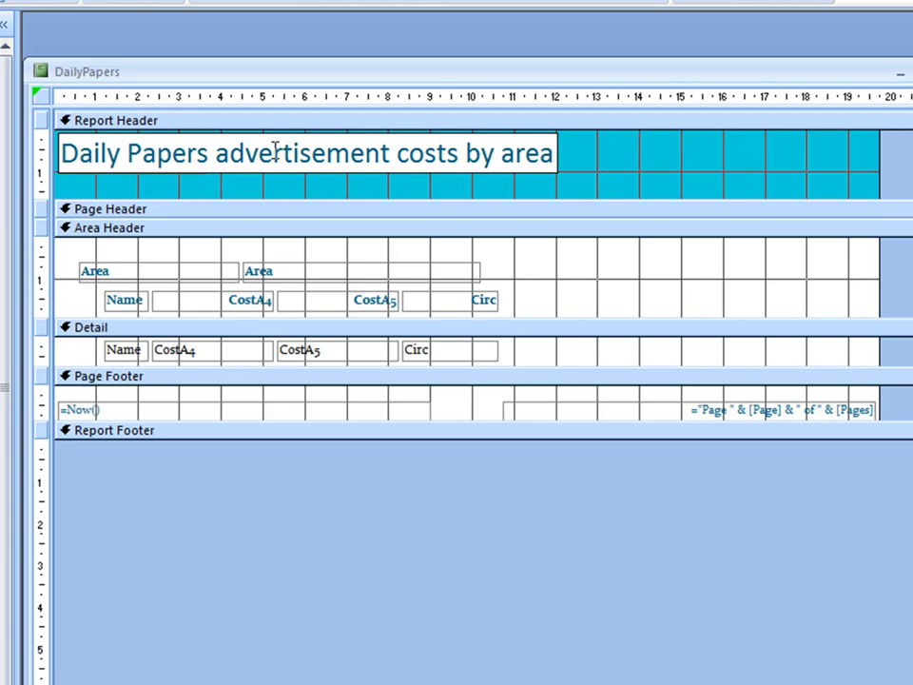
right_click(438, 83)
click(506, 176)
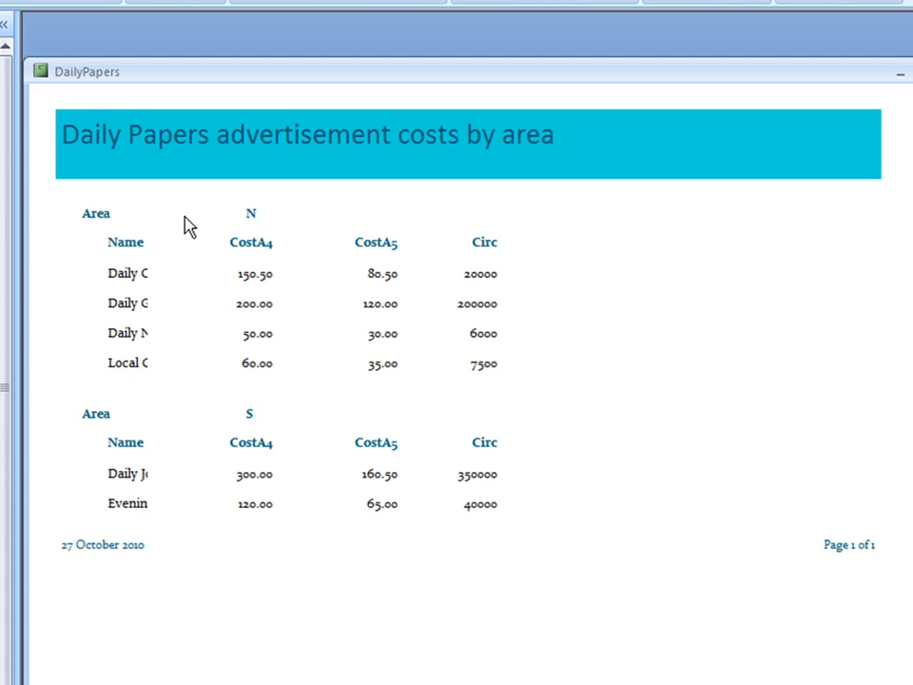
- Return to Design View and narrow the Area label and Area text box in the Area Header to about 1 cm each
right_click(291, 72)
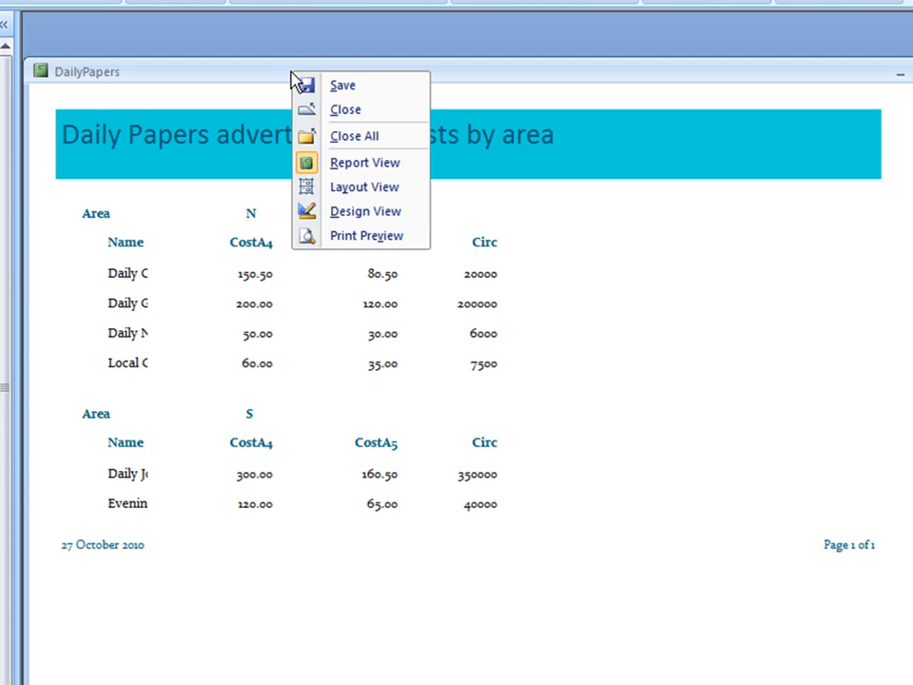
click(363, 214)
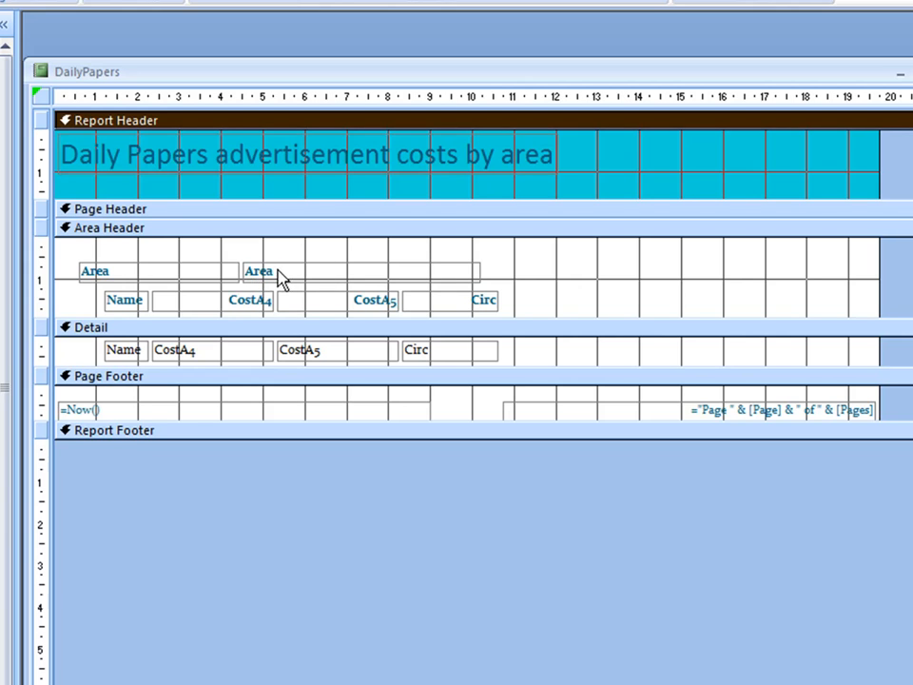
click(225, 275)
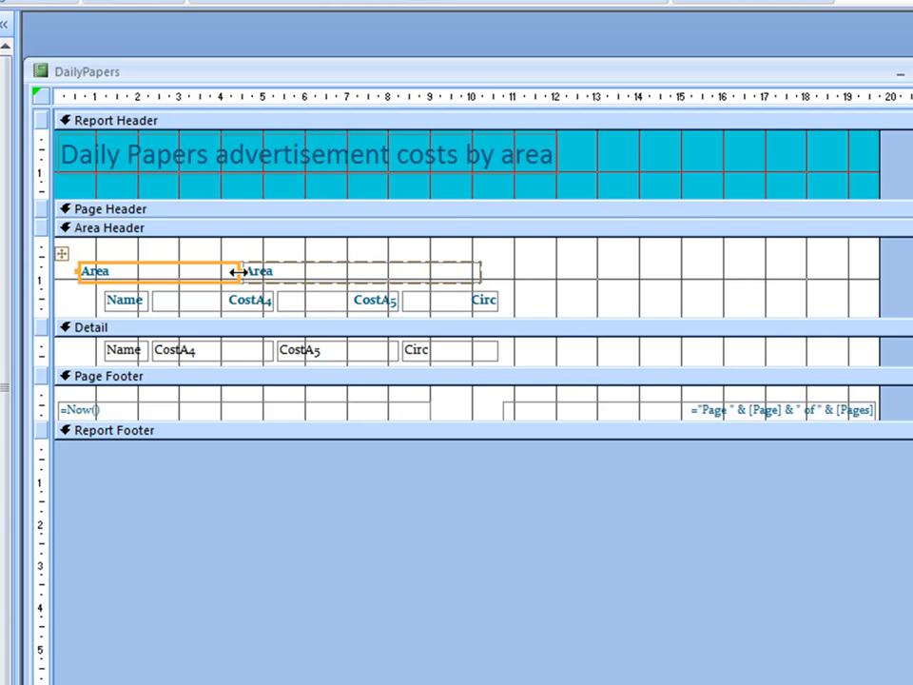
drag(238, 272, 113, 274)
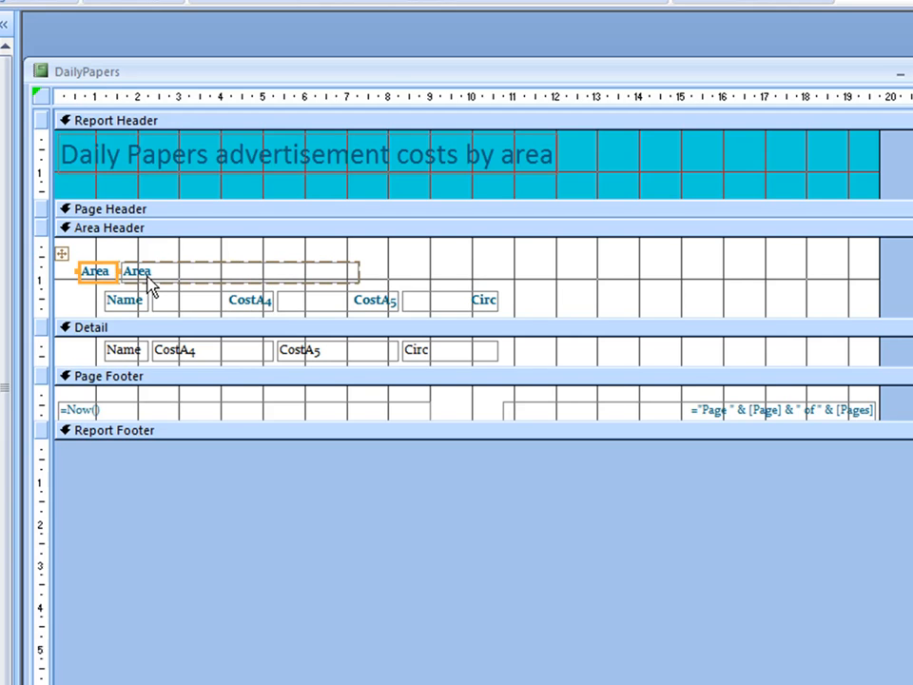
click(254, 271)
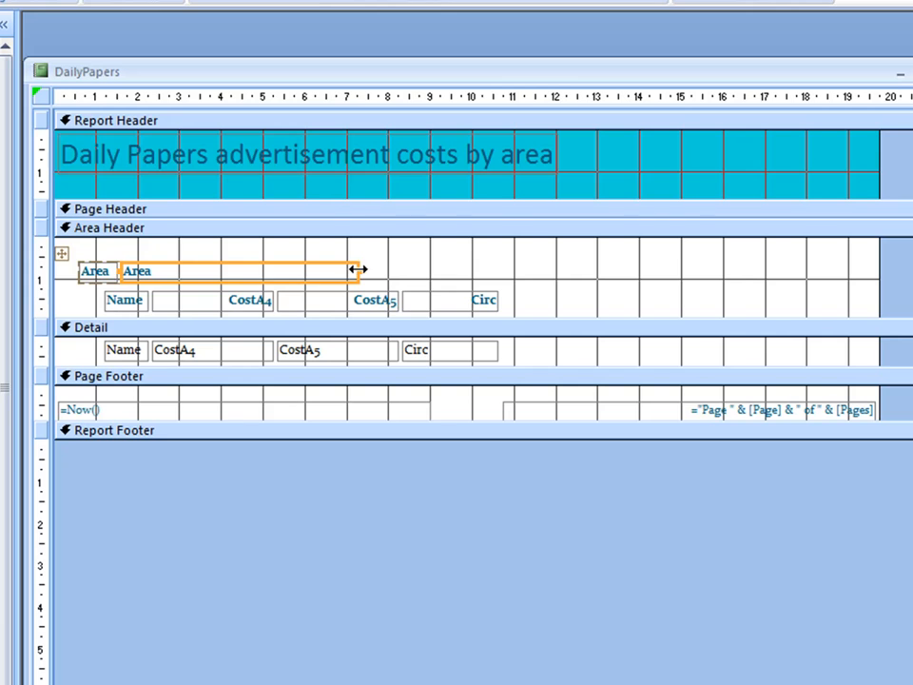
drag(355, 273, 167, 271)
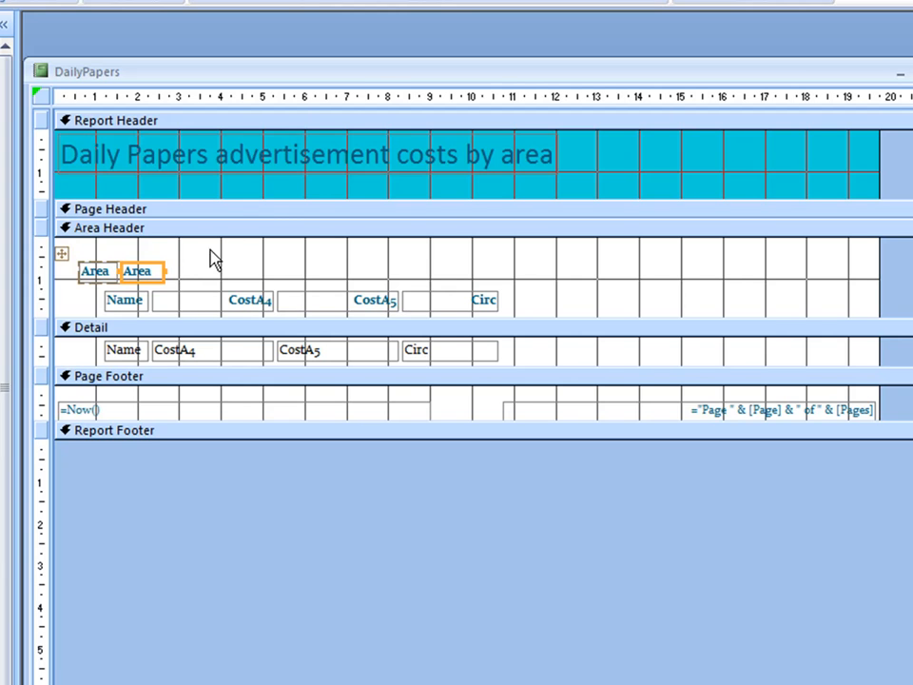
- Check the narrowed Area label and text box in Report View and return to Design View
right_click(371, 77)
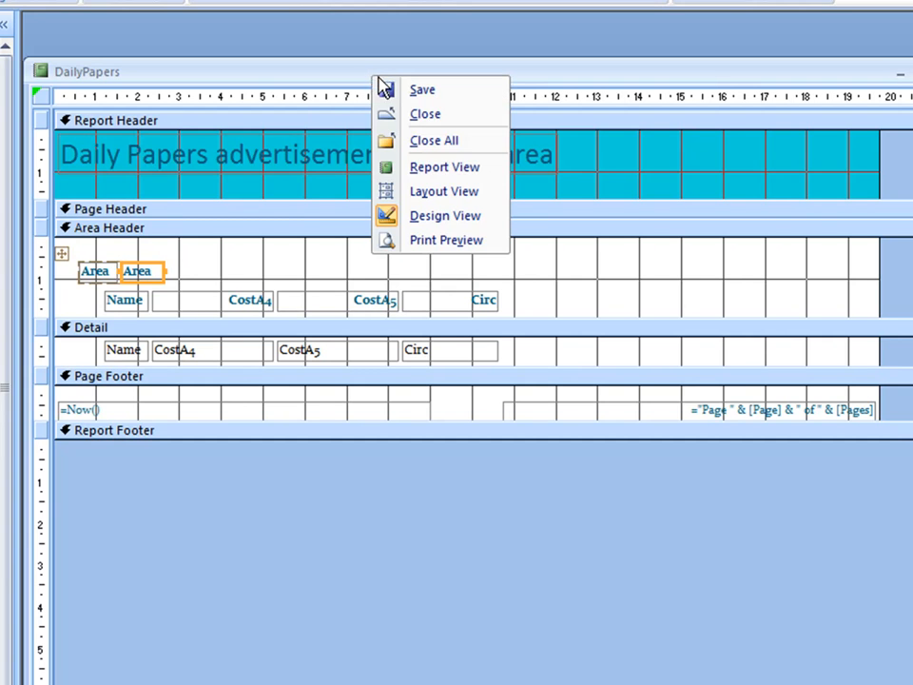
click(445, 171)
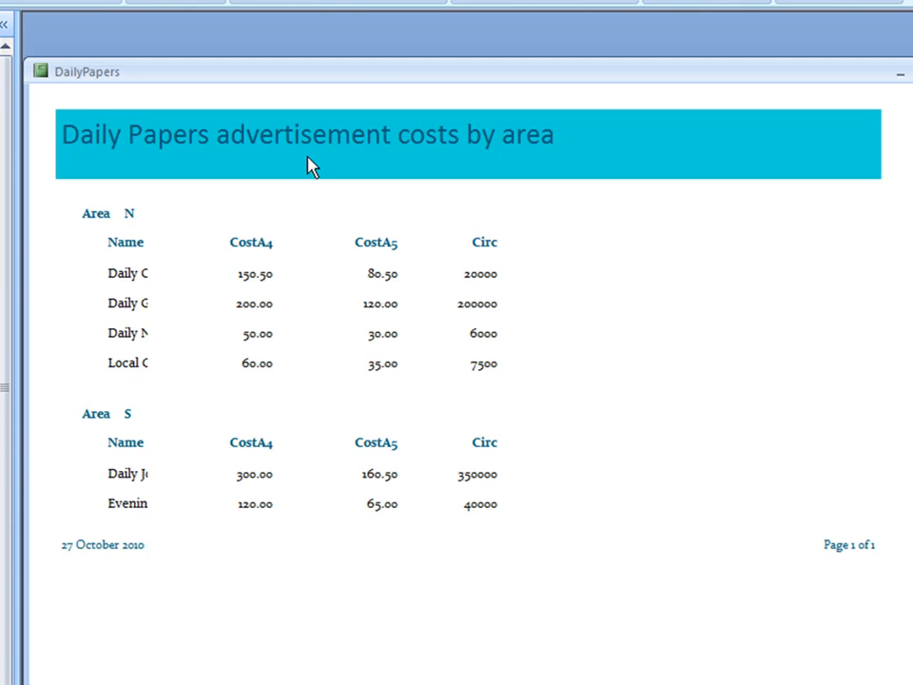
right_click(358, 78)
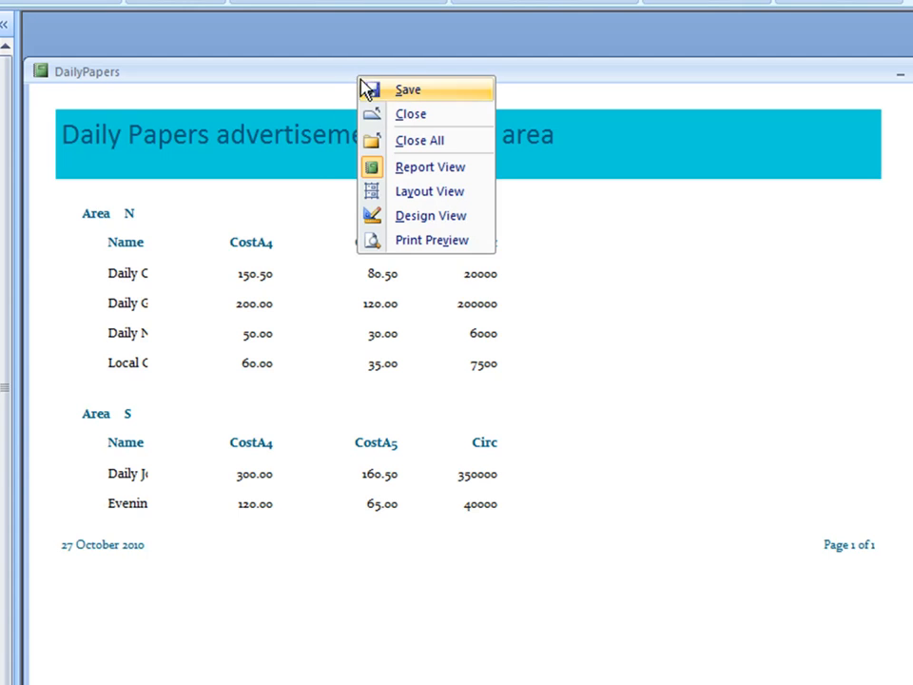
click(426, 217)
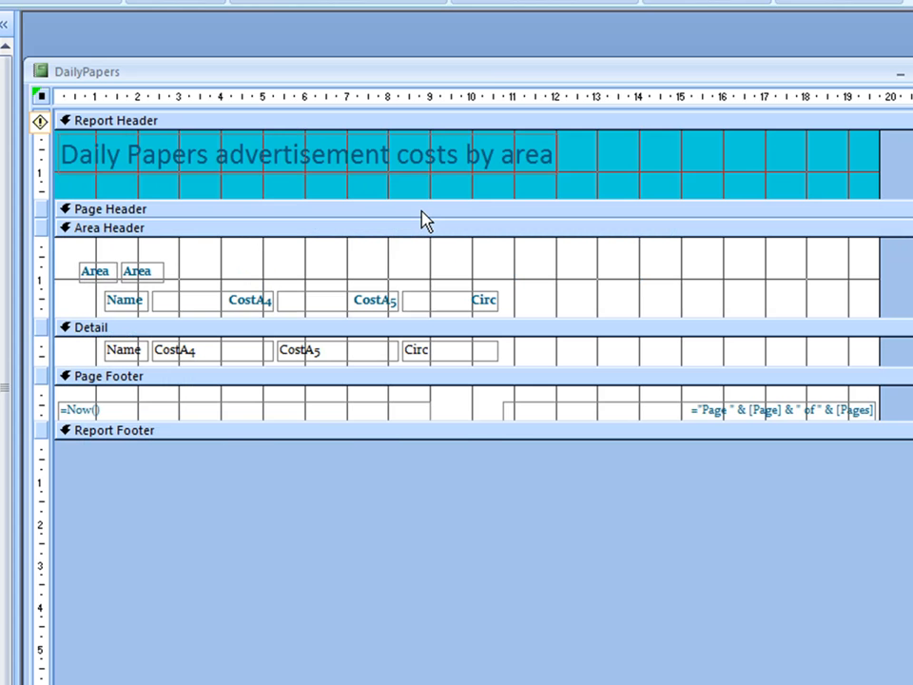
- Rename the Area Header column labels Circ, CostA5 and CostA4 to "Circulation", "Cost of A5" and "Cost of A4"
click(492, 300)
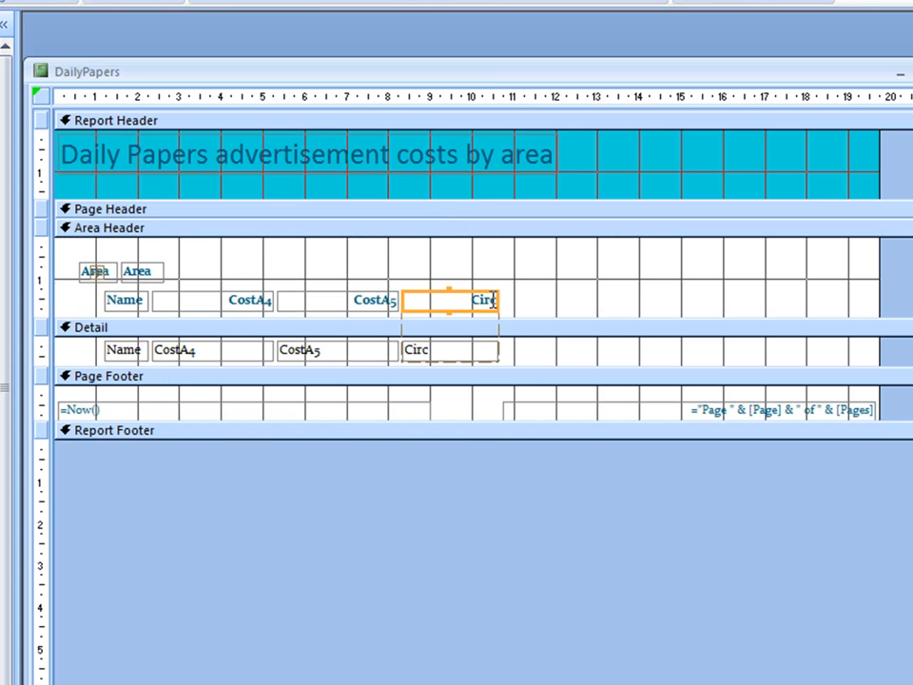
click(490, 301)
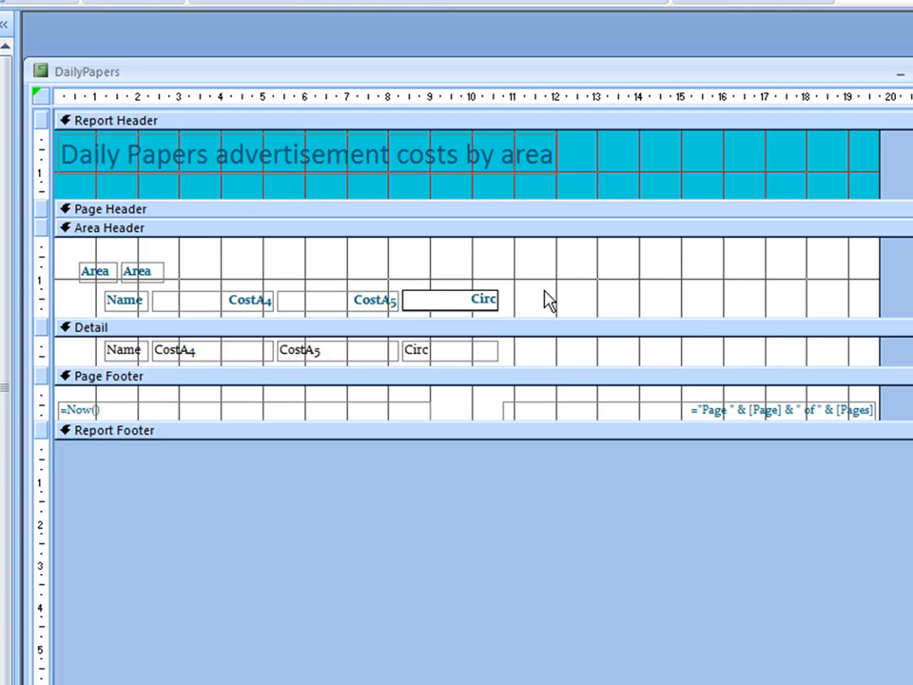
text(ulation)
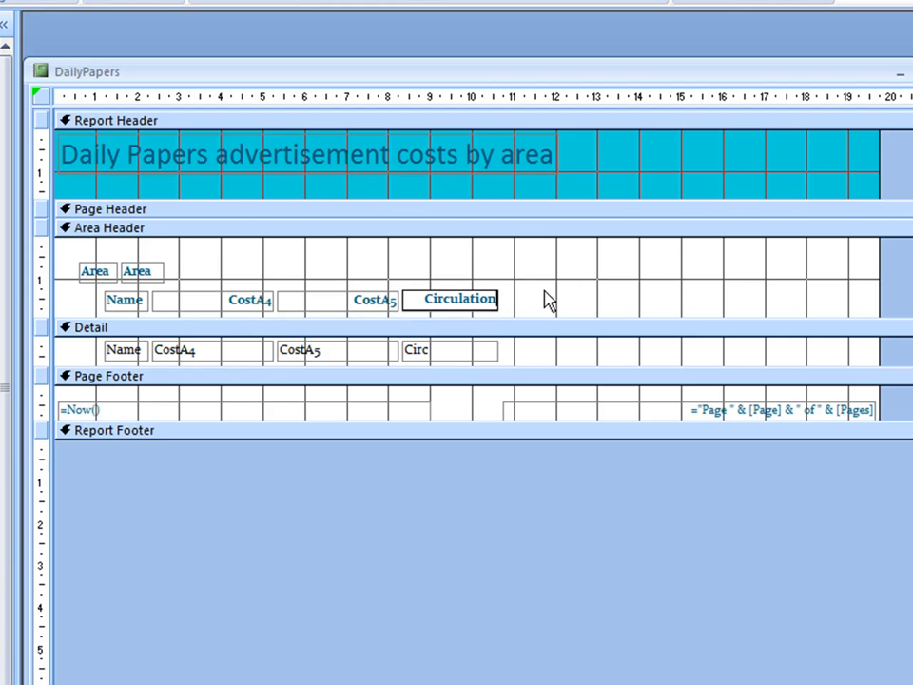
click(384, 301)
click(384, 301)
text(of)
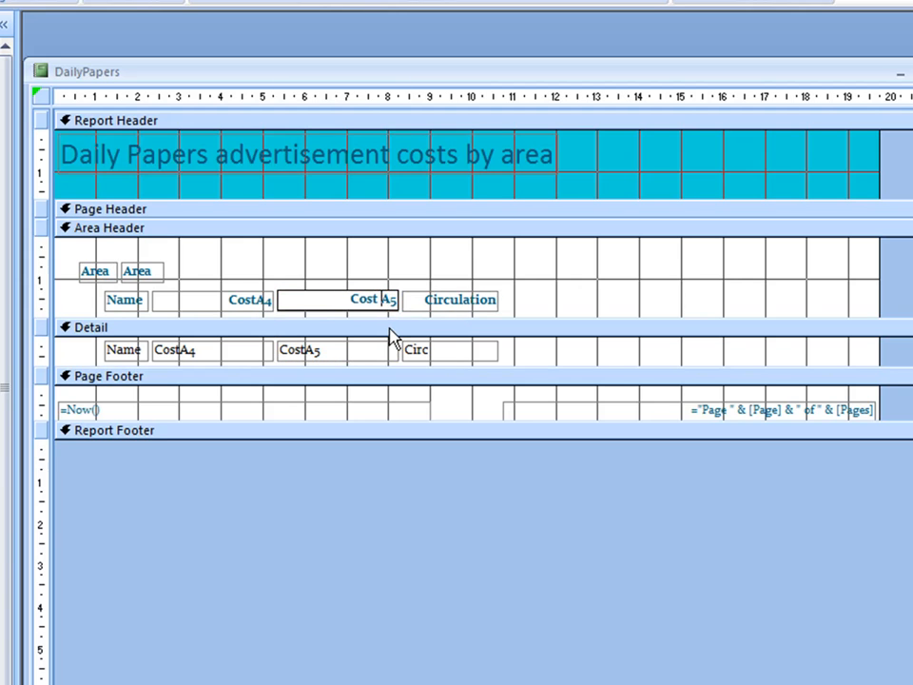
click(260, 301)
click(261, 302)
text(of)
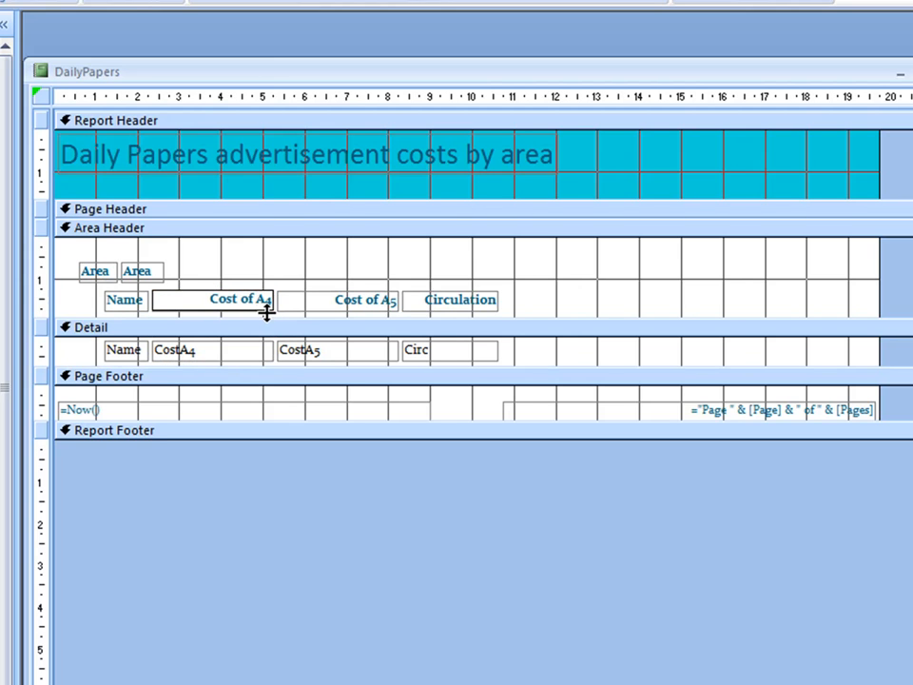
- Widen the Name column to about 2.8 cm, check it in Report View and return to Design View
click(135, 353)
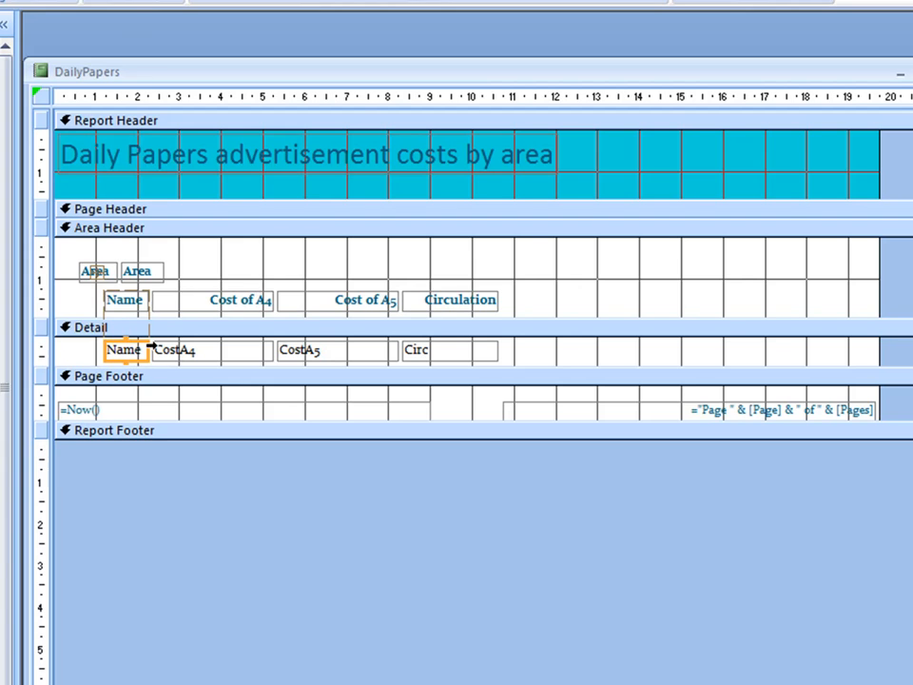
drag(144, 350, 216, 356)
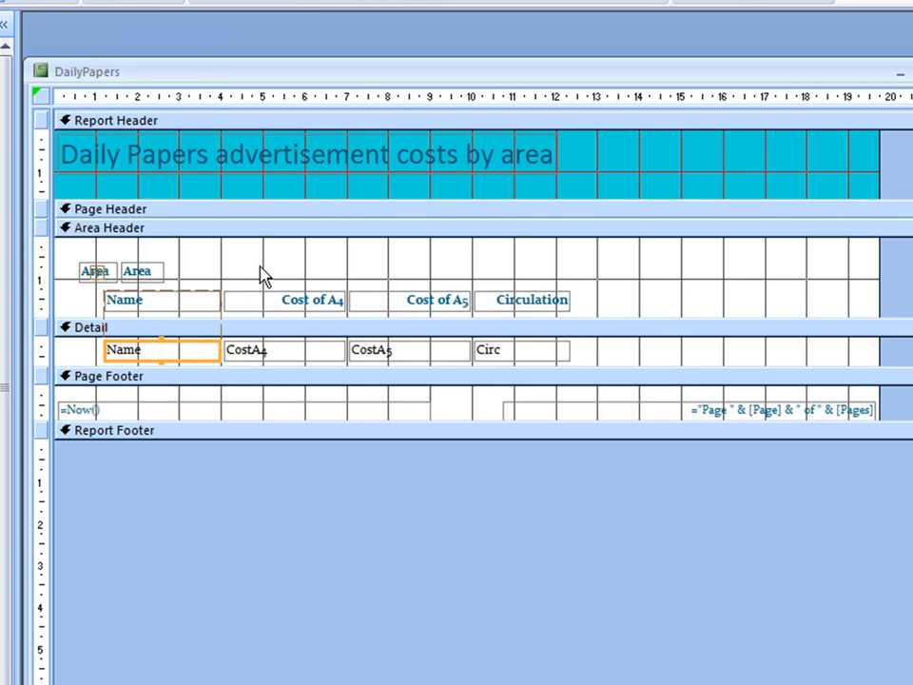
right_click(436, 81)
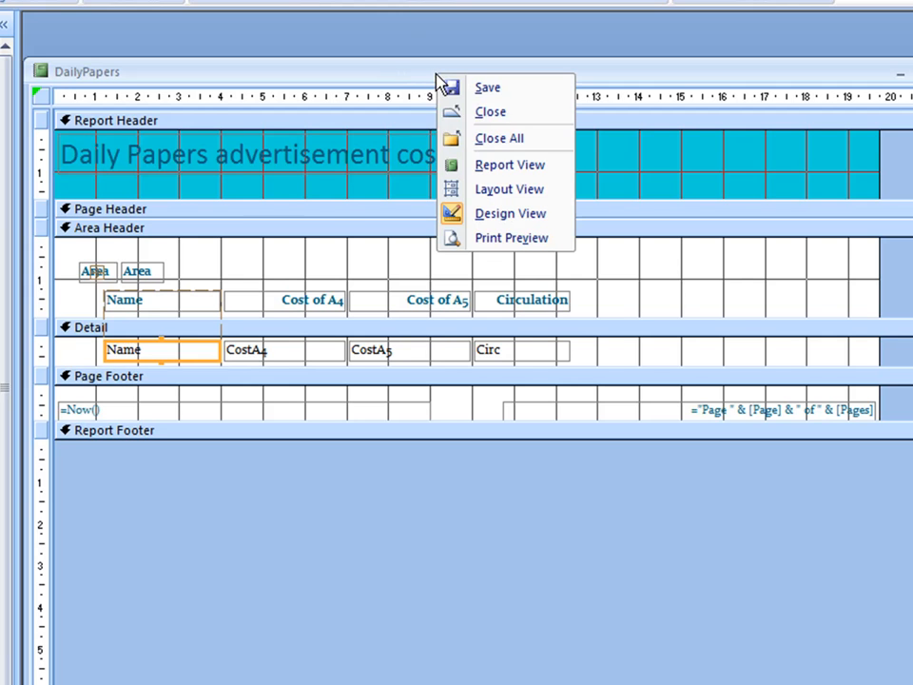
click(482, 167)
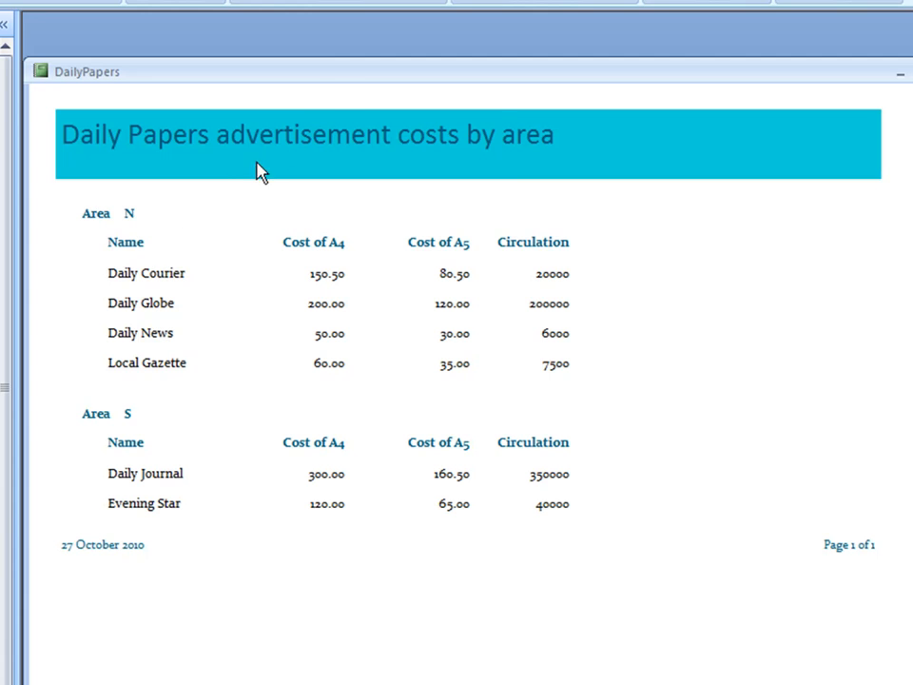
right_click(362, 71)
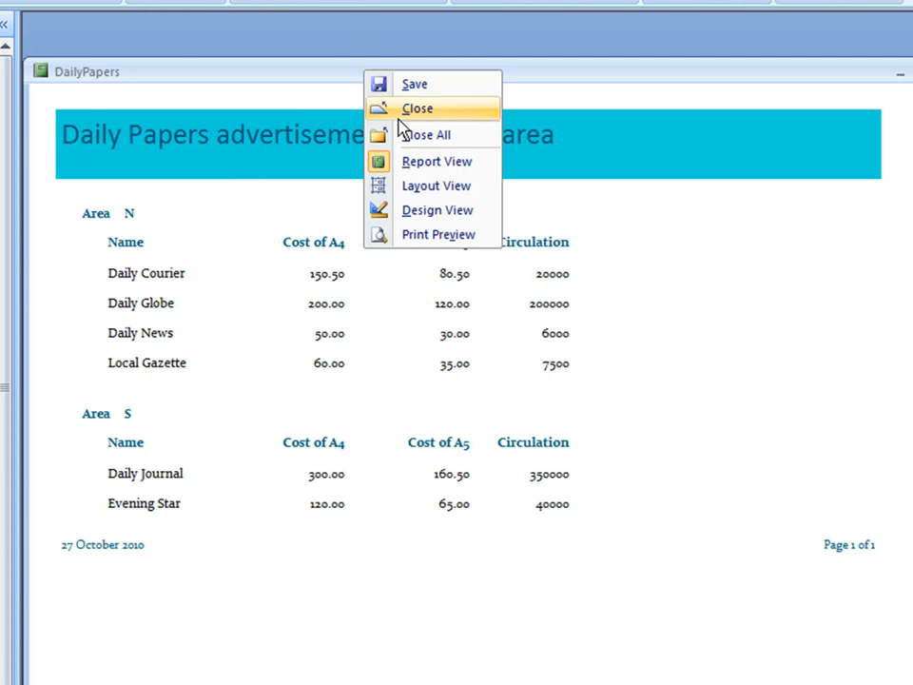
click(453, 211)
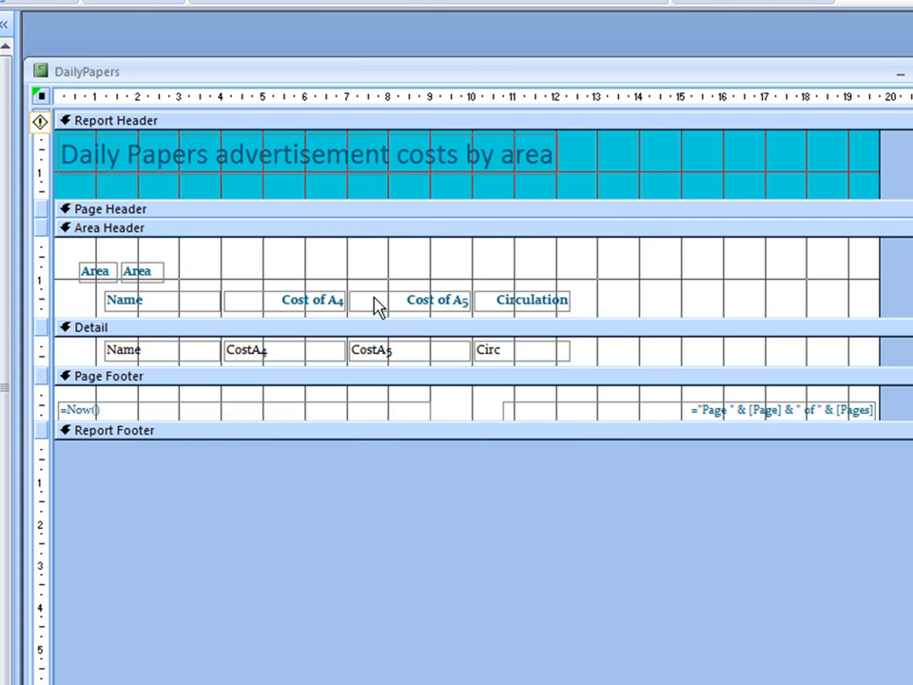
- Try to delete only the Name label from the Area Header, undo it, and try to move the Circ text box
click(203, 295)
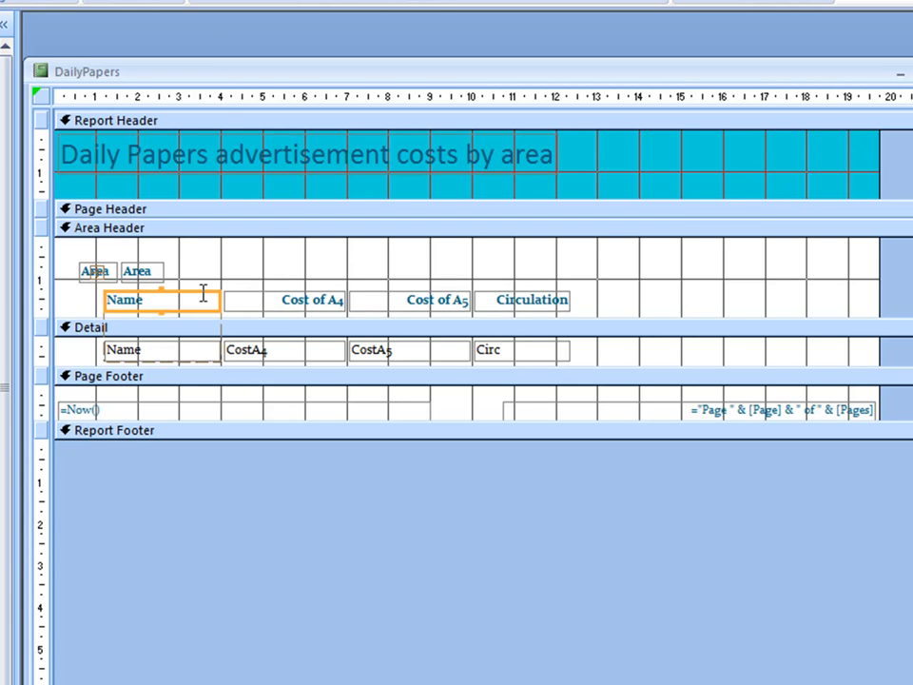
key(Delete)
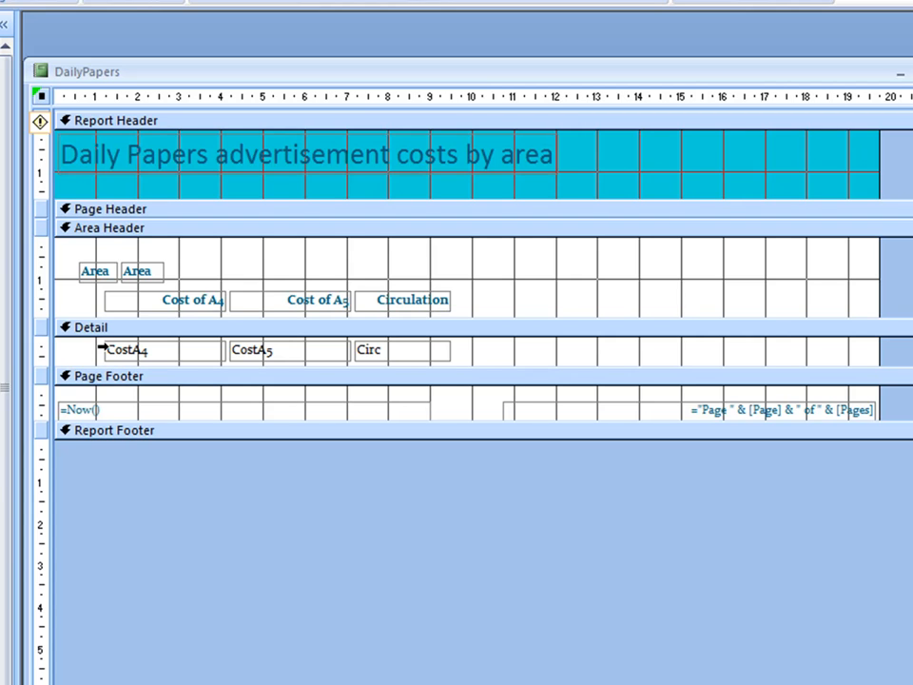
key(ctrl+z)
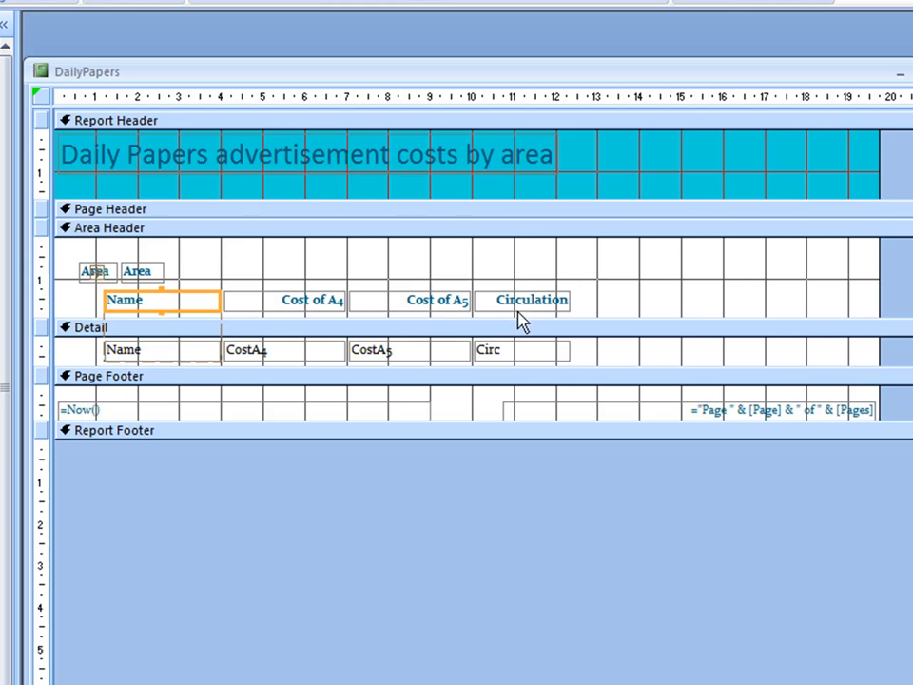
click(550, 354)
drag(541, 360, 587, 366)
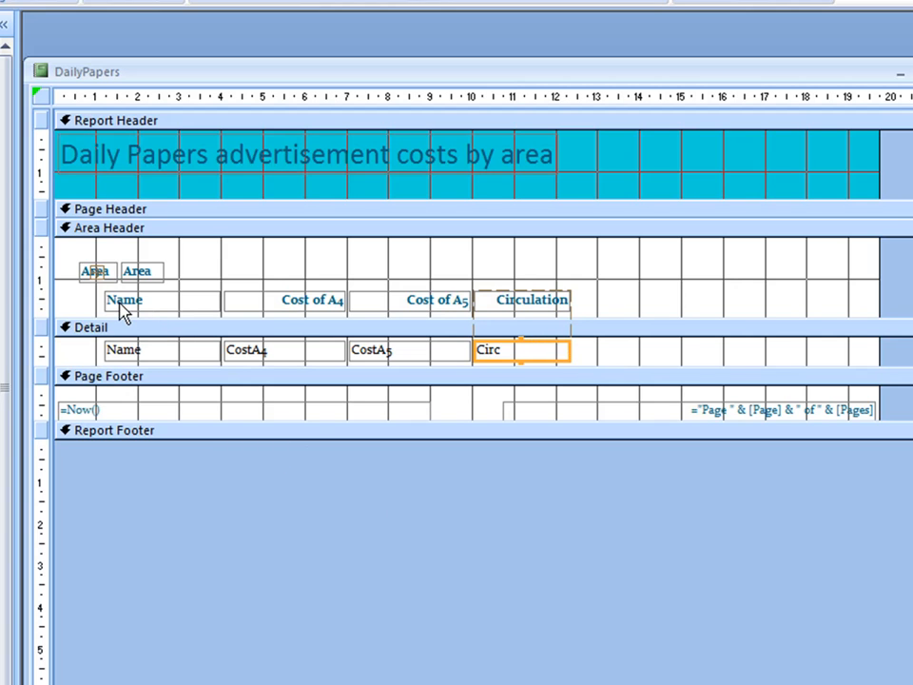
- Remove the control layout from all the column labels in the Area Header and their text boxes in the Detail section
drag(88, 296, 621, 367)
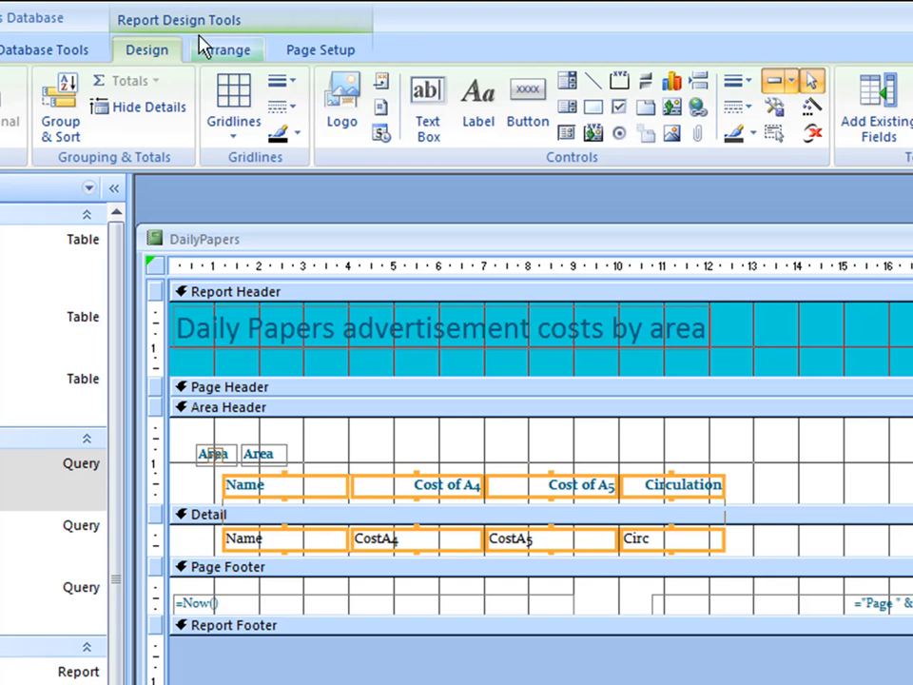
click(227, 52)
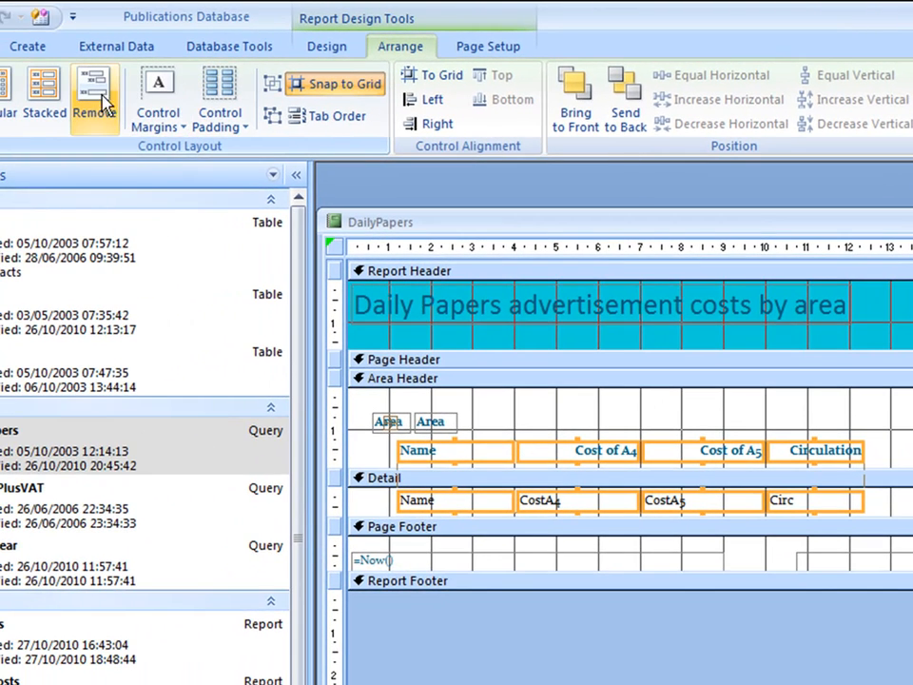
click(92, 95)
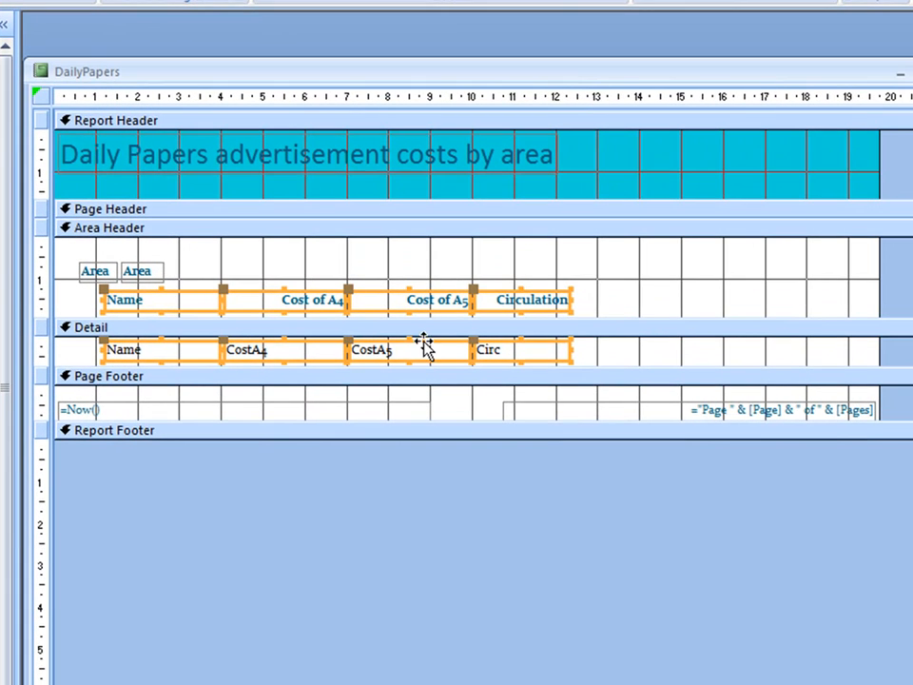
click(669, 311)
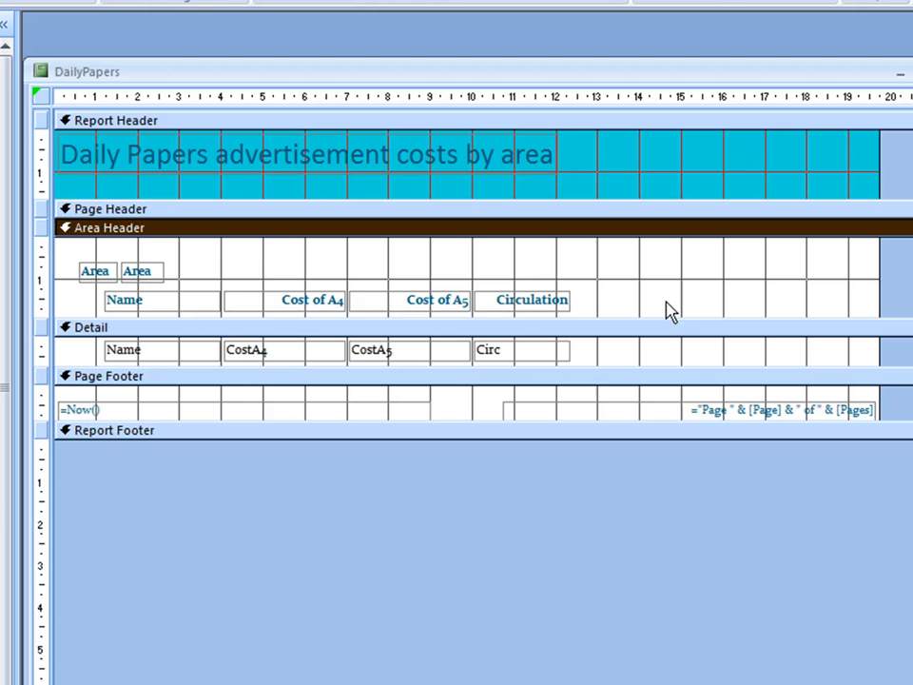
- Delete the Name label from the Area Header, check the report in Report View and return to Design View
click(147, 300)
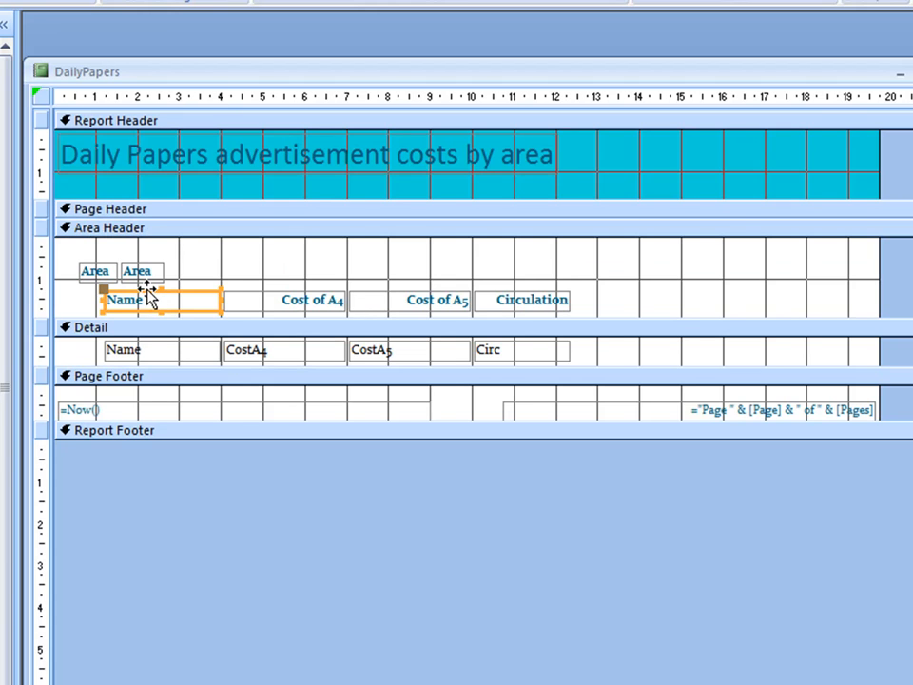
key(Delete)
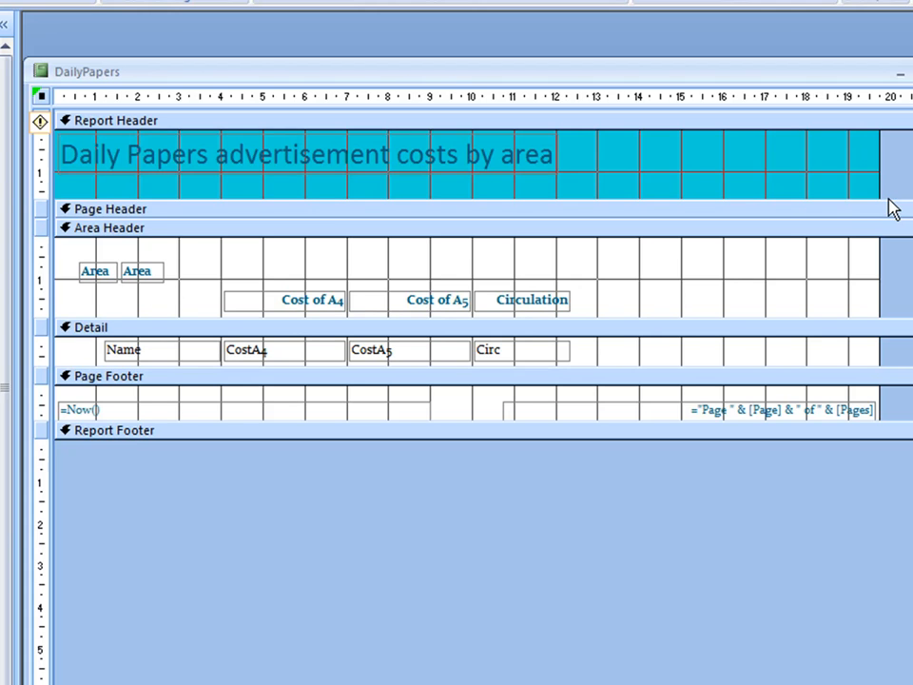
right_click(470, 80)
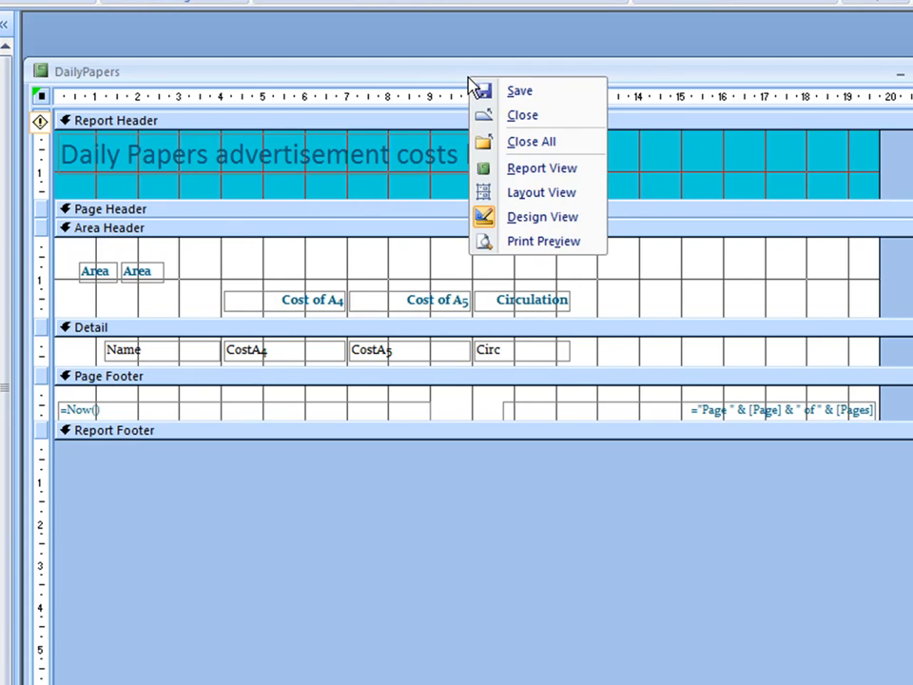
click(559, 169)
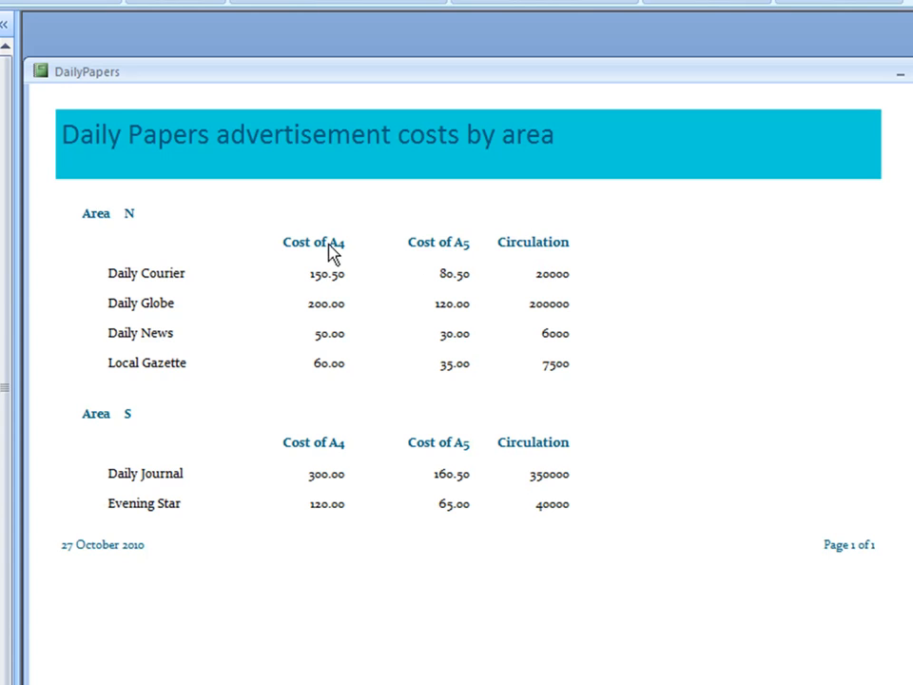
right_click(399, 74)
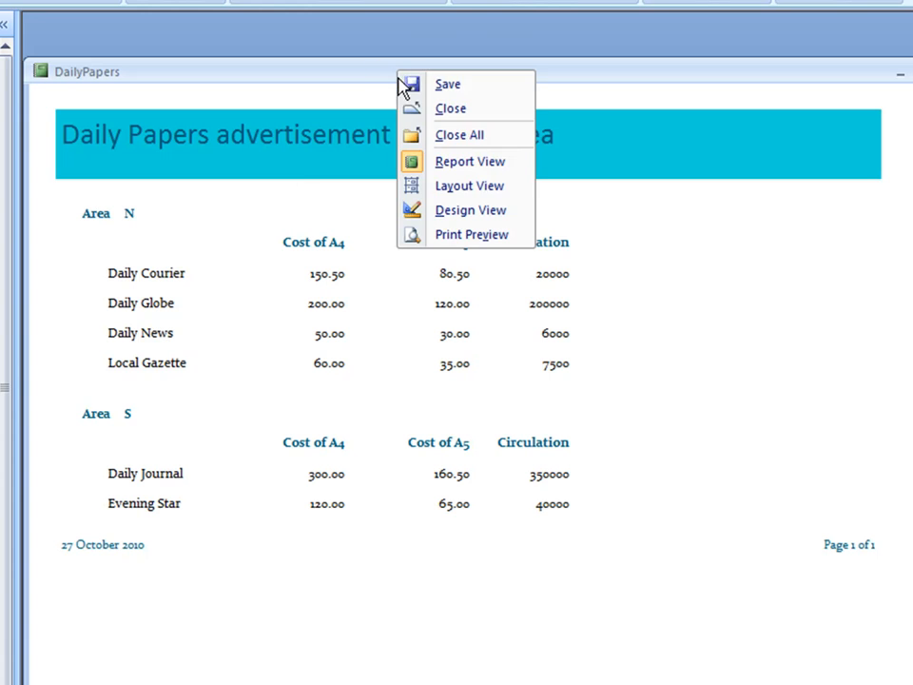
click(489, 211)
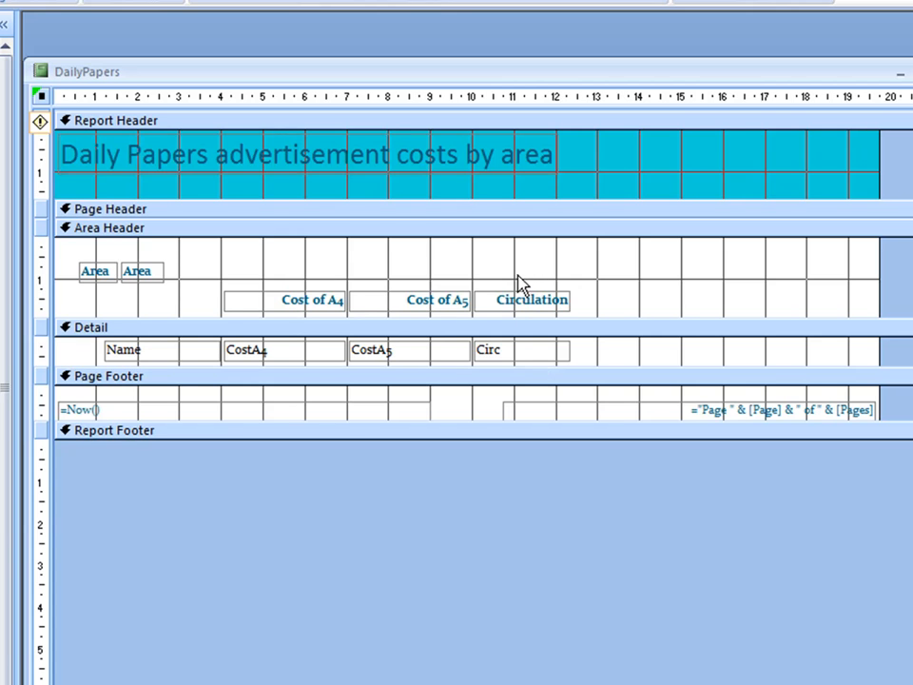
- Move the Circulation label and Circ text box together about 4.2 cm to the right
drag(492, 261, 554, 361)
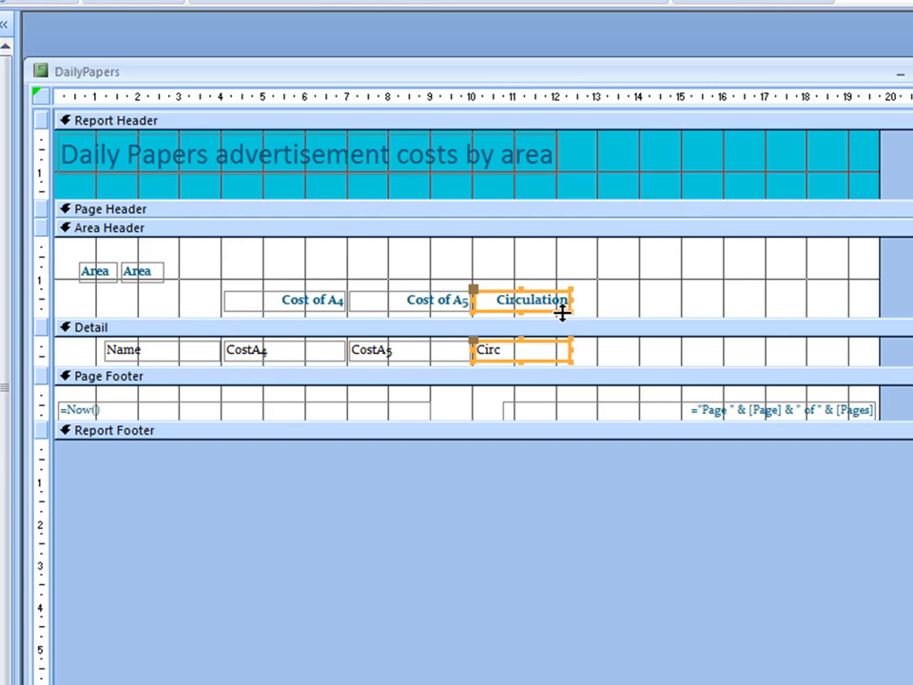
key(Right)
key(Right)
key(Right)
key(Right)
key(Right)
key(Right)
key(Right)
key(Right)
key(Right)
key(Right)
key(Right)
key(Right)
key(Right)
key(Right)
key(Right)
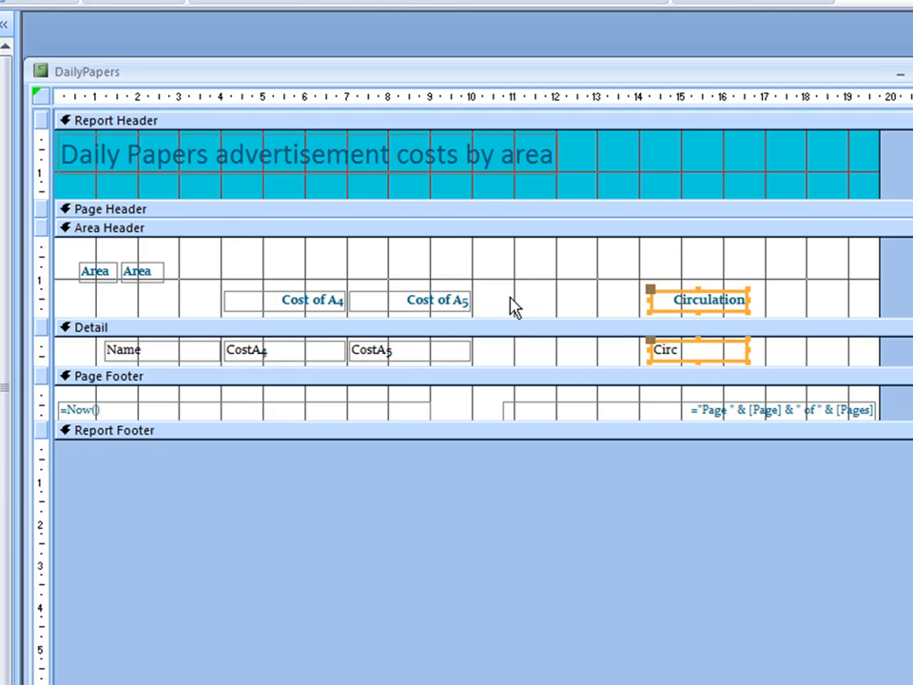
- Move the Cost of A4 and Cost of A5 labels and their text boxes together about 2.5 cm to the right
drag(306, 275, 430, 379)
key(Right)
key(Right)
key(Right)
key(Right)
key(Right)
key(Right)
key(Right)
key(Right)
key(Right)
key(Right)
key(Right)
key(Right)
key(Right)
key(Right)
key(Right)
key(Right)
key(Right)
key(Right)
key(Right)
key(Right)
key(Right)
key(Right)
key(Right)
key(Right)
key(Right)
key(Right)
key(Right)
key(Right)
key(Right)
key(Right)
key(Right)
key(Right)
key(Right)
key(Right)
key(Right)
key(Right)
key(Right)
key(Right)
key(Right)
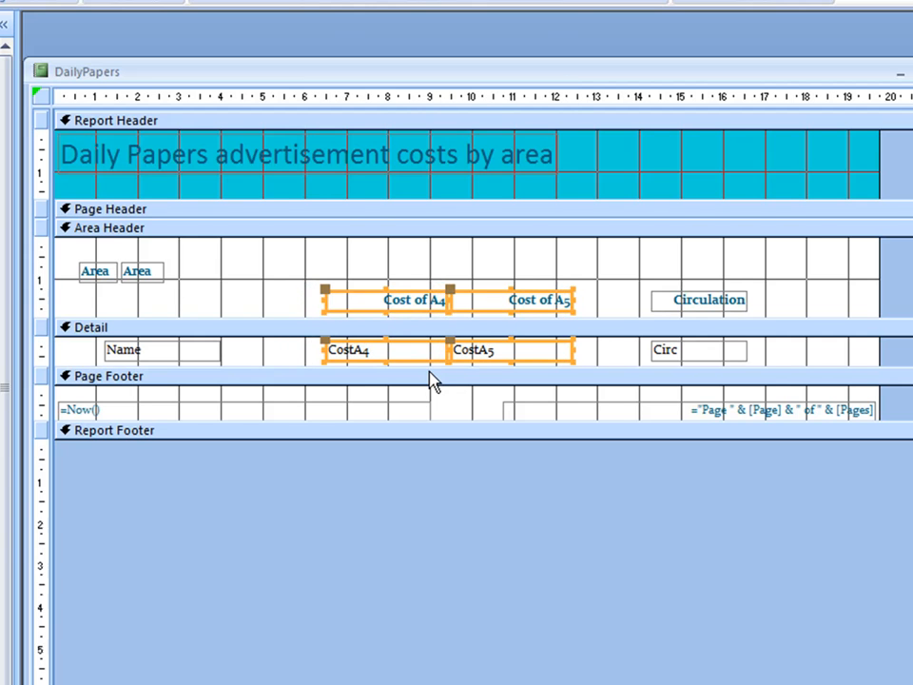
- Move the Circulation label and Circ text box left past both cost columns, to start at about 3.3 cm on the ruler
drag(663, 277, 710, 421)
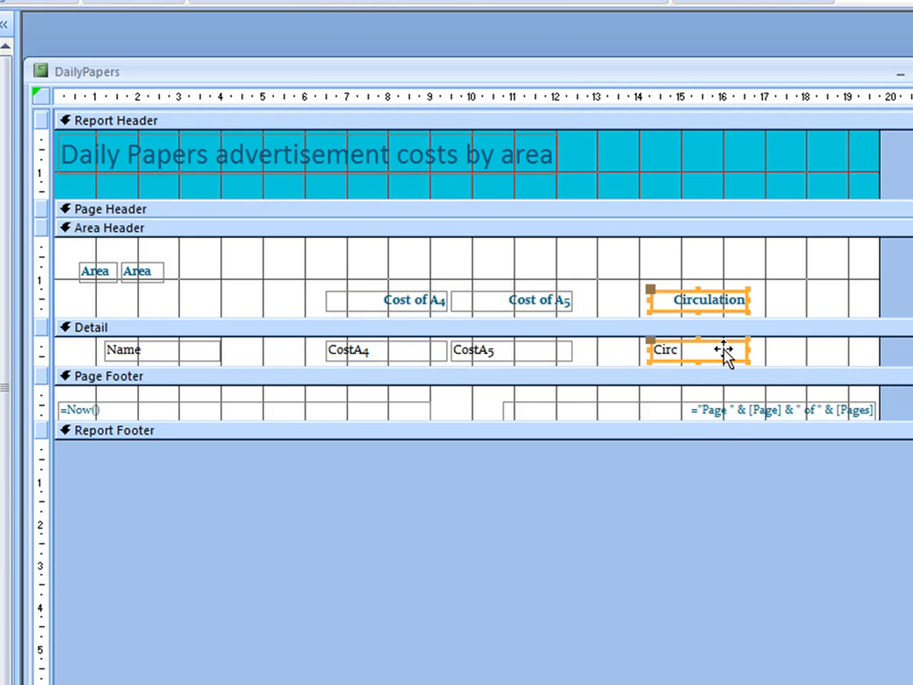
key(Left)
key(Left)
key(Left)
key(Left)
key(Left)
key(Left)
key(Left)
key(Left)
key(Left)
key(Left)
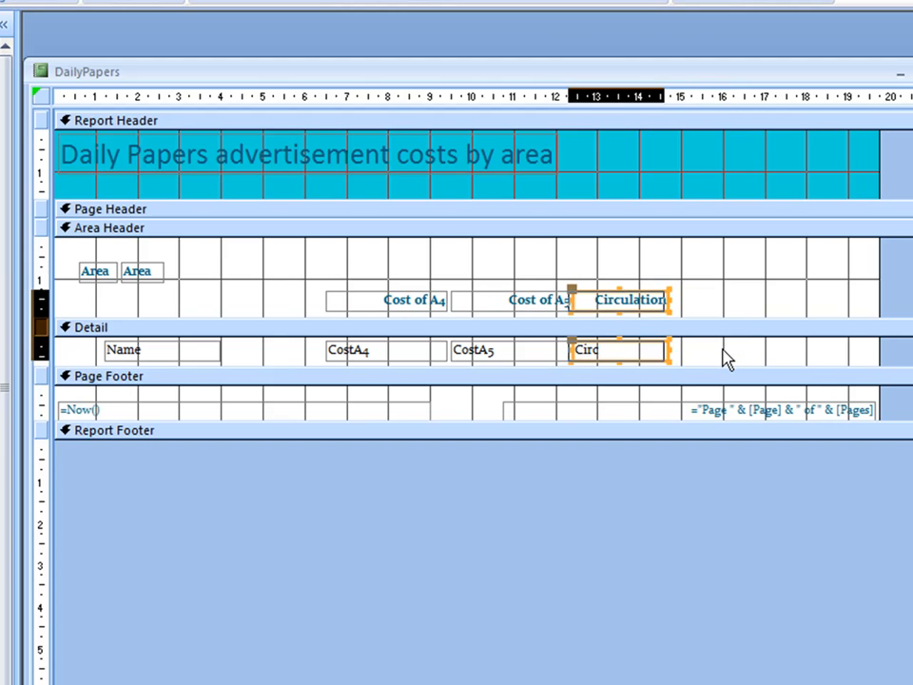
key(Left)
key(Left)
key(Left)
key(Left)
key(Left)
key(Left)
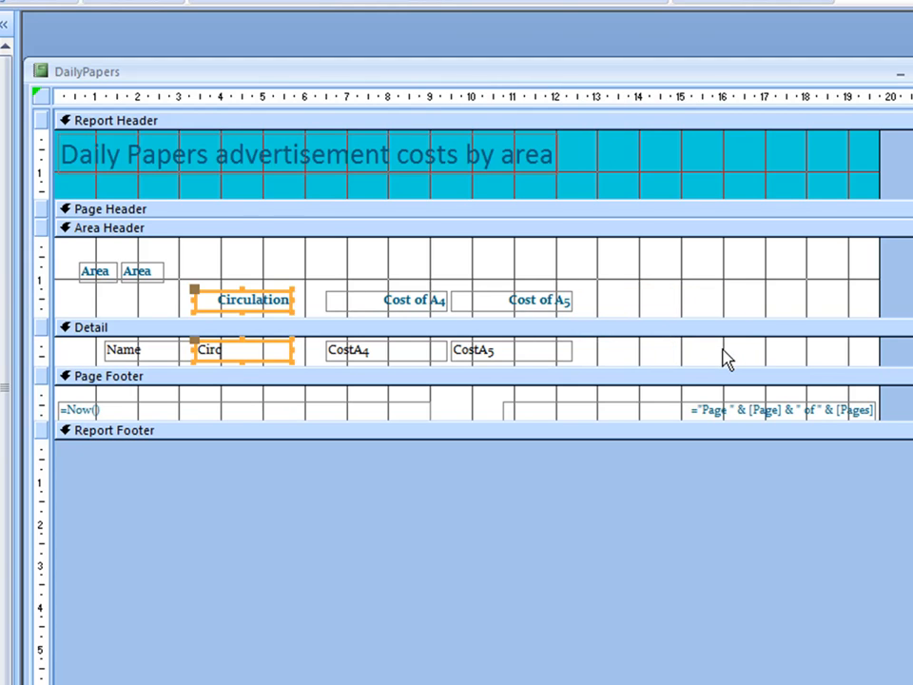
- Move the Circulation label and Circ text box together to the right, to start at about 4.1 cm on the ruler
key(Right)
key(Right)
key(Right)
key(Right)
key(Right)
key(Right)
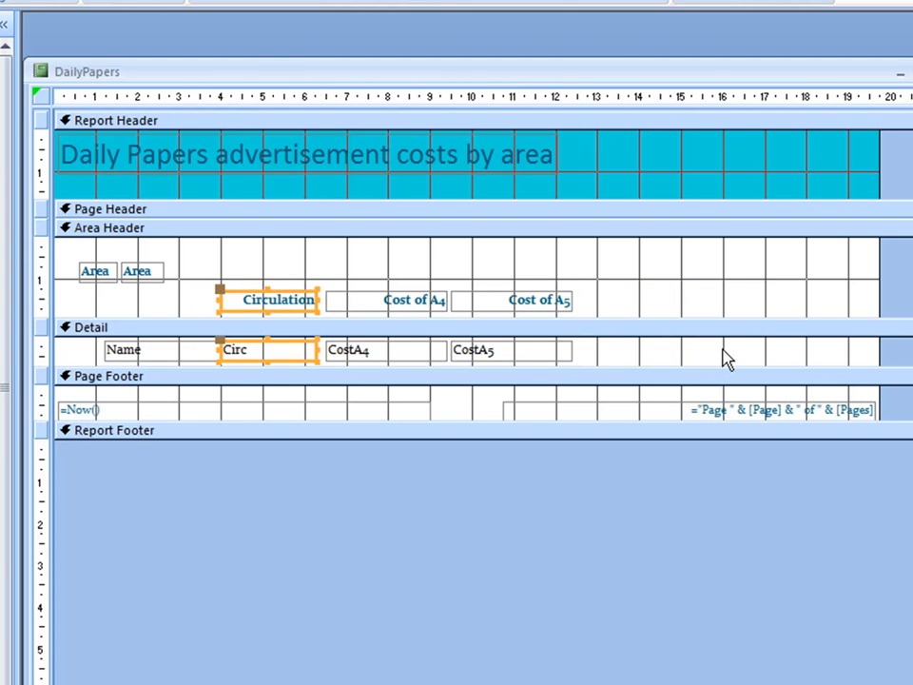
key(Right)
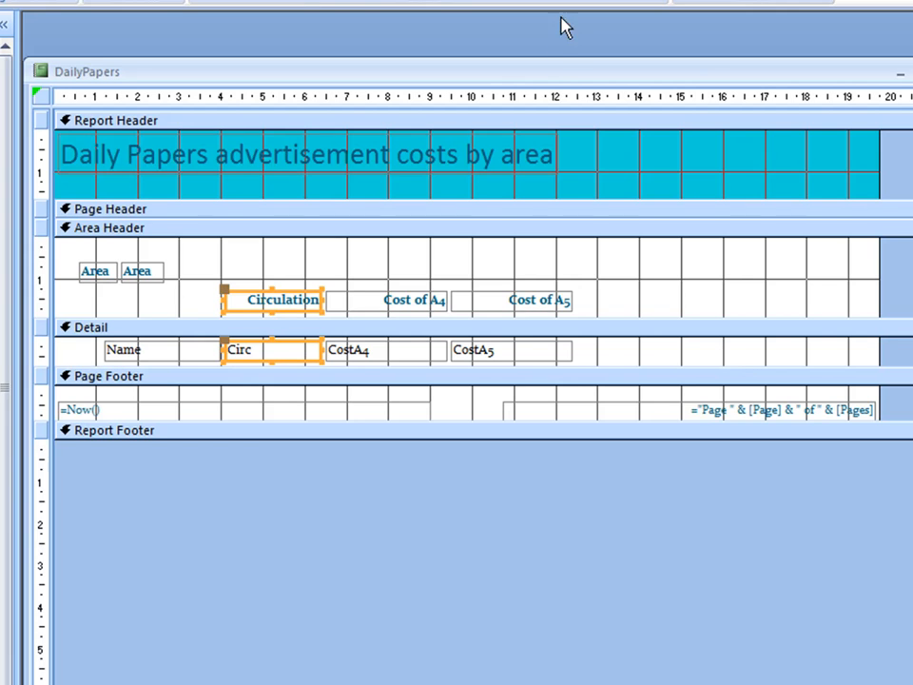
- Check the column spacing in Report View and return to Design View
right_click(565, 75)
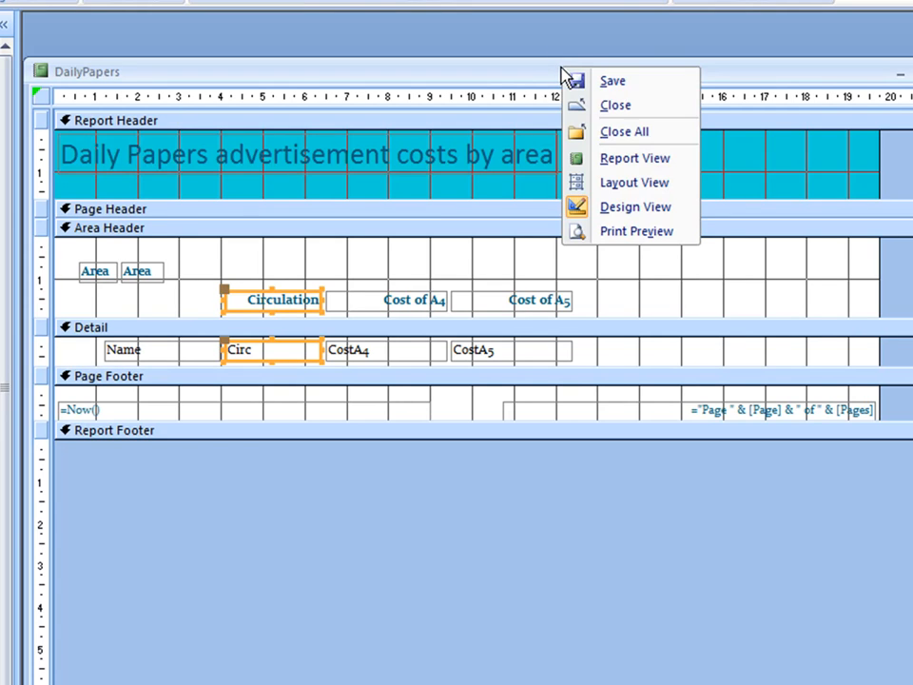
click(634, 159)
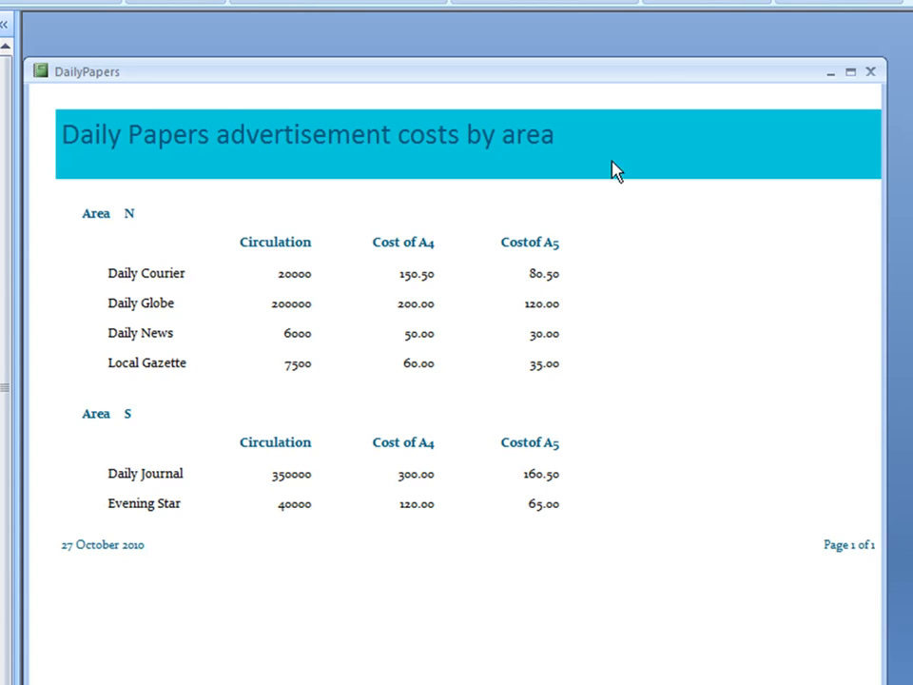
right_click(643, 78)
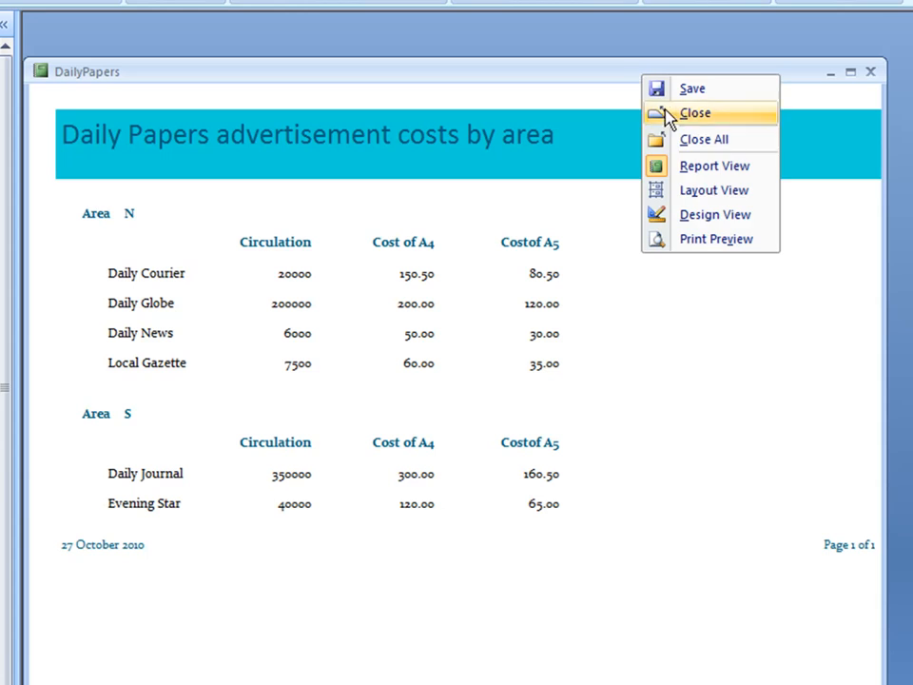
click(711, 215)
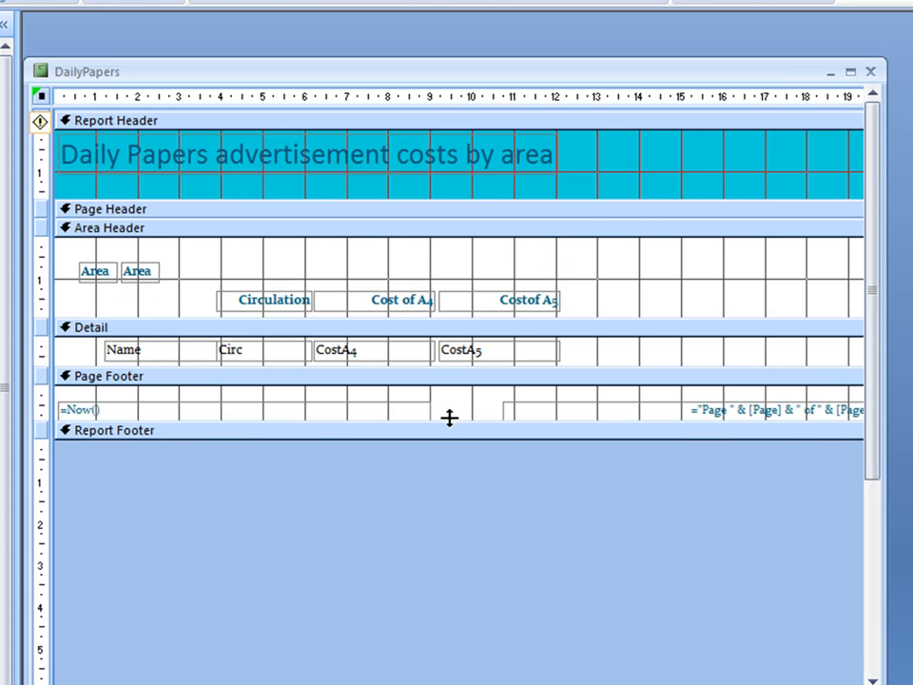
- Enlarge the Page Footer to about 2.3 cm high and move the date and page number text boxes down to its lower edge
drag(451, 420, 453, 478)
drag(387, 392, 583, 473)
key(Down)
key(Down)
key(Down)
key(Down)
key(Down)
key(Down)
key(Down)
key(Down)
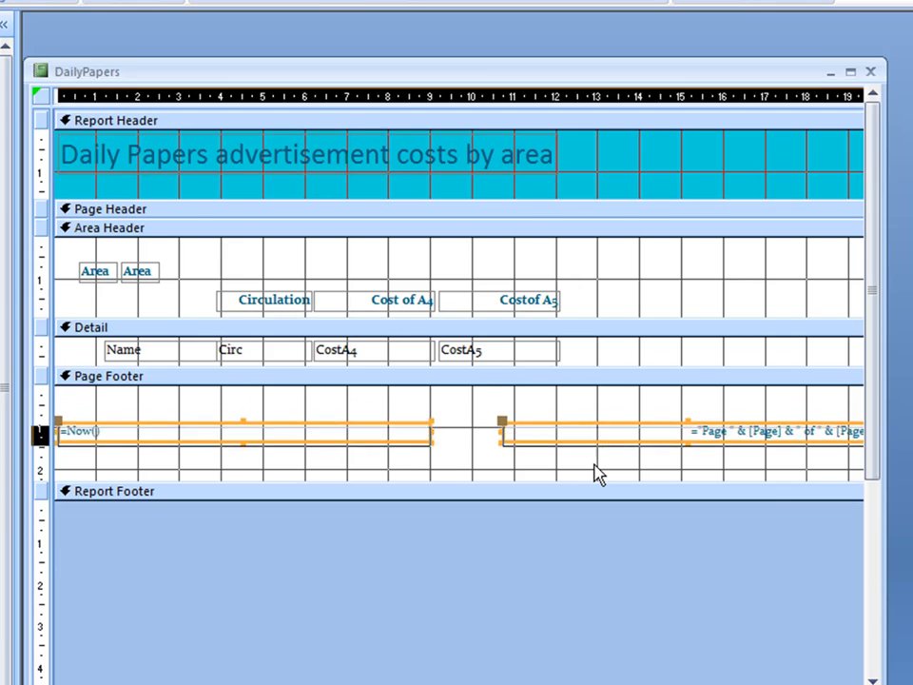
key(Down)
key(Down)
key(Down)
key(Down)
key(Down)
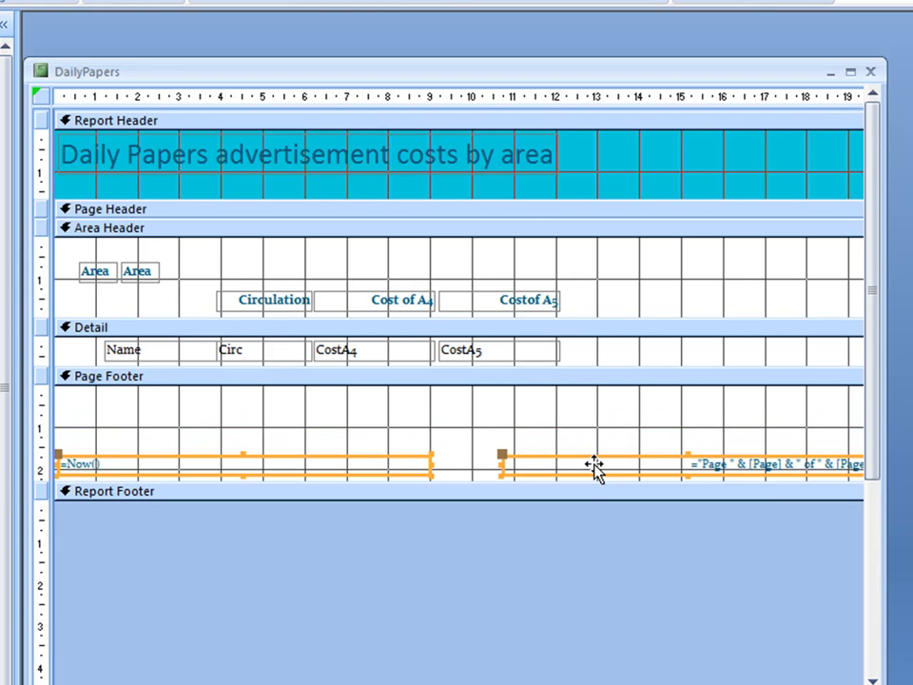
- Increase the Detail section's height to about 1.5 cm and the Report Header's height to about 2.6 cm
drag(584, 365, 584, 399)
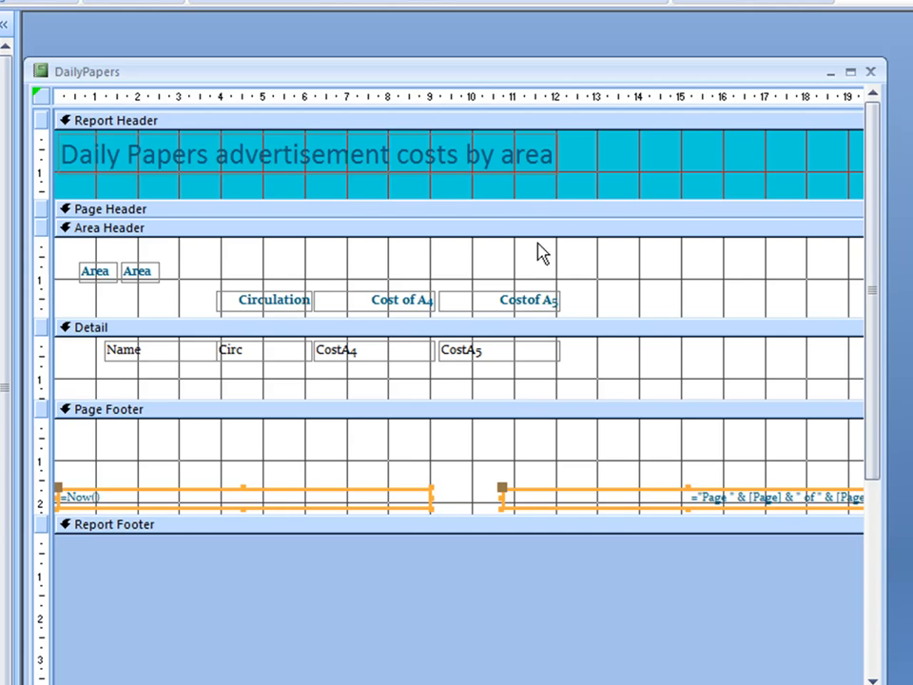
drag(549, 195, 549, 238)
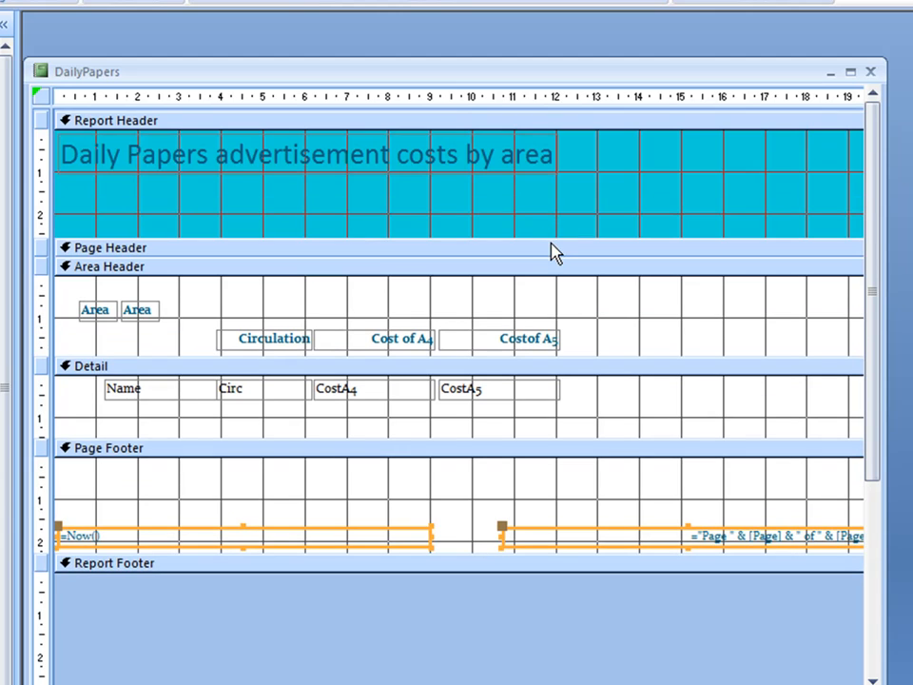
click(616, 234)
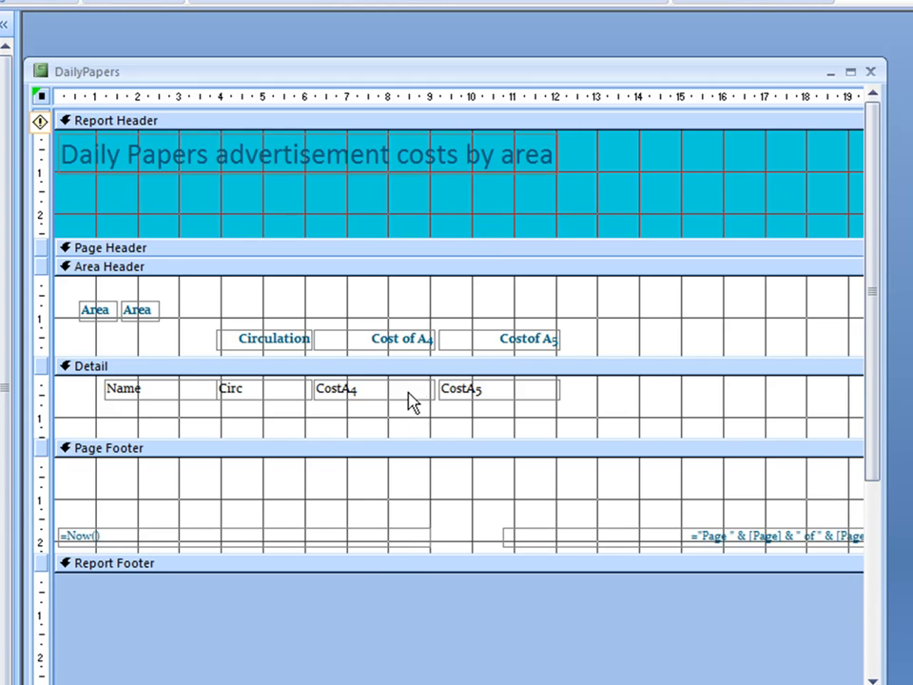
- Move the =Now() text box into the Report Header beside the title, about 4.6 cm wide, and format it bold at size 14
click(388, 533)
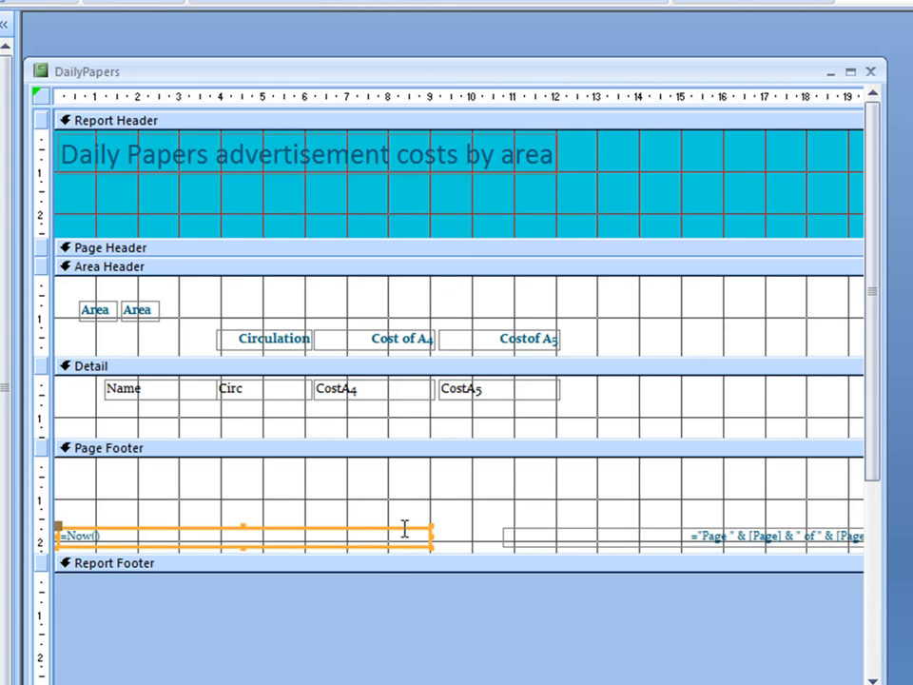
drag(404, 529, 774, 140)
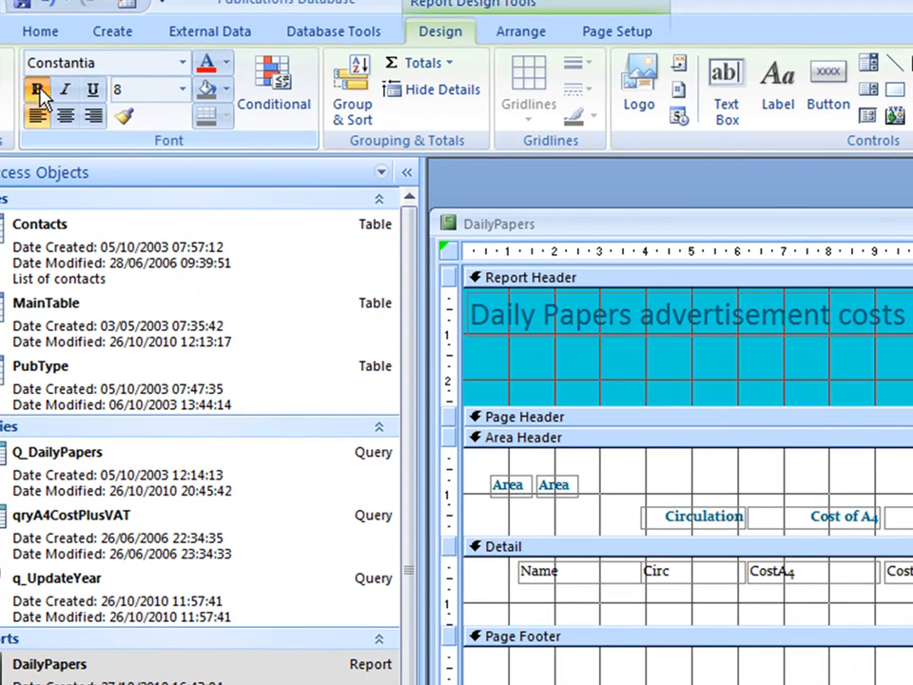
click(182, 88)
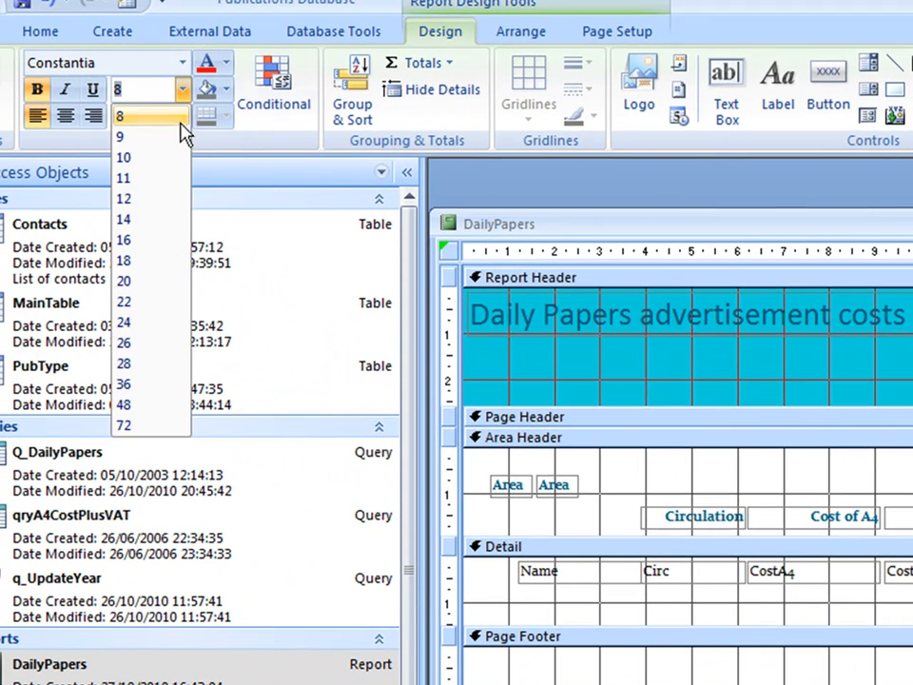
click(145, 221)
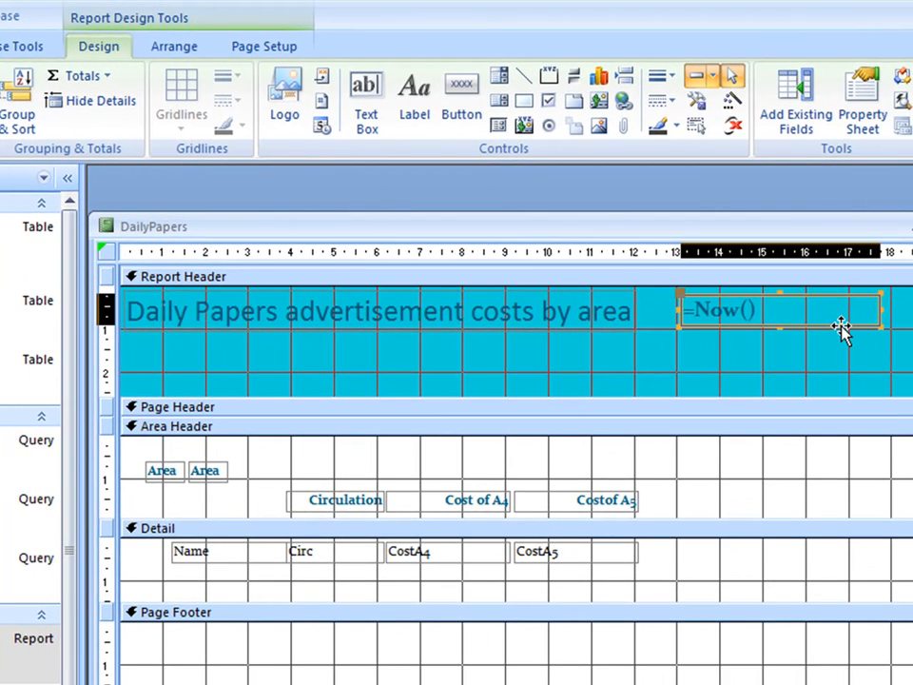
click(841, 326)
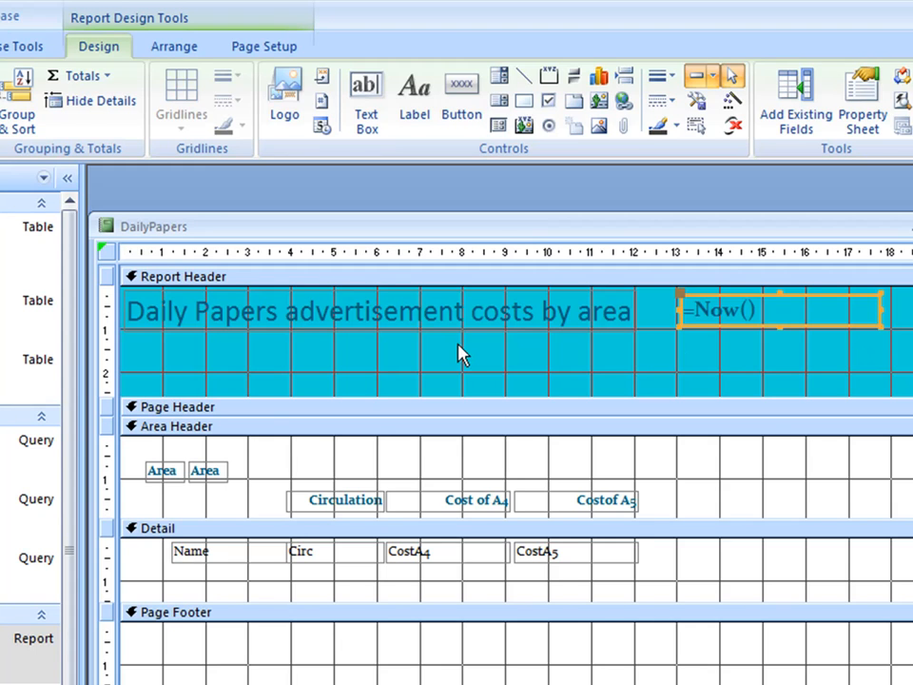
- Add a label about 2.9 cm wide reading "Latest Prices" below the title in the Report Header
click(421, 90)
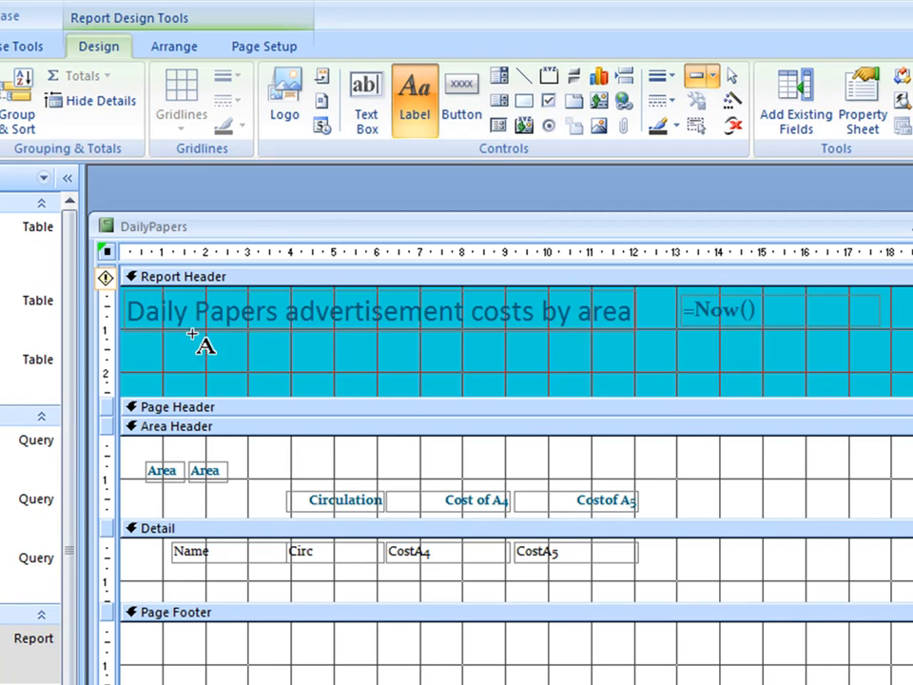
mouse_move(150, 343)
mouse_down()
mouse_move(198, 373)
mouse_move(274, 378)
mouse_up()
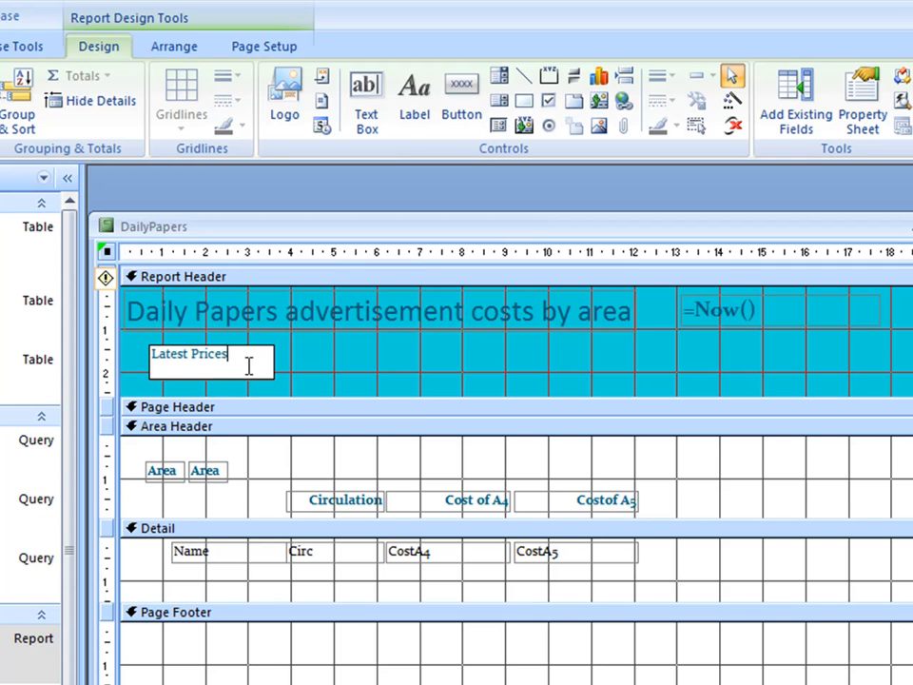
text(Latest Prices)
click(323, 373)
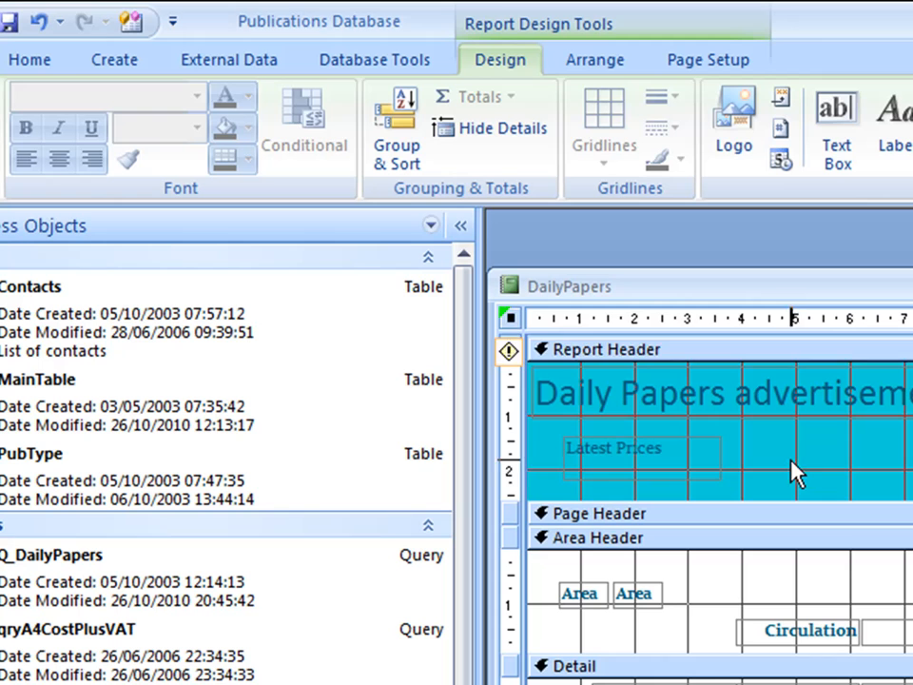
- Format the Latest Prices label at font size 10 in red and check the report in Report View
click(631, 445)
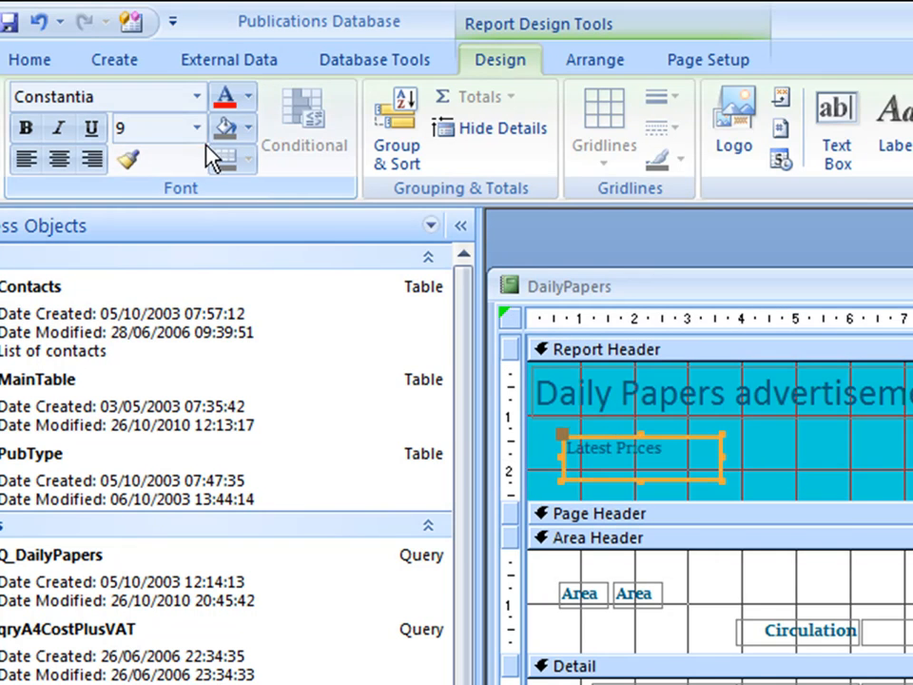
click(197, 128)
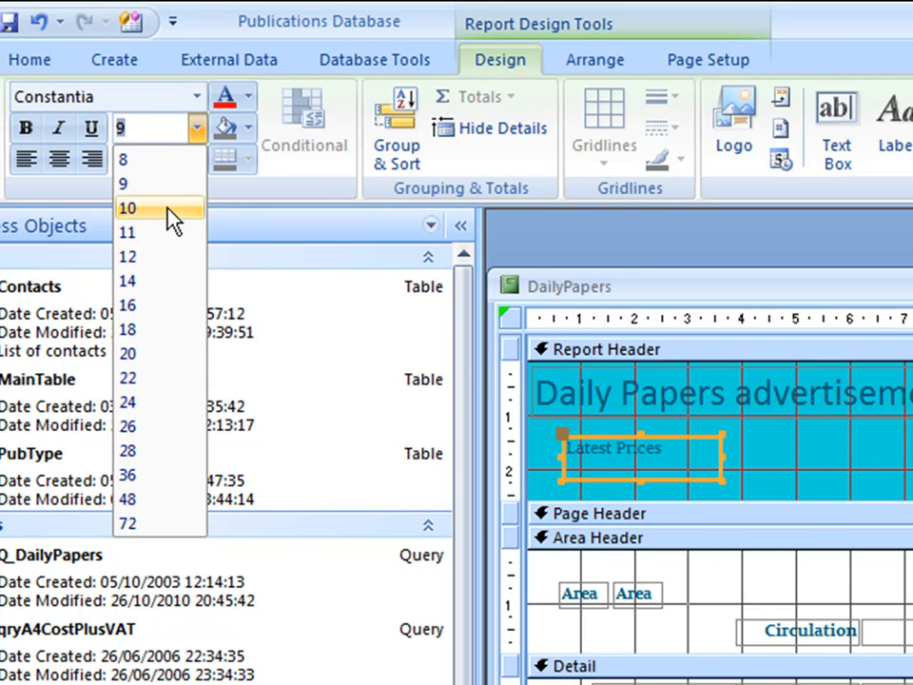
click(171, 218)
click(224, 103)
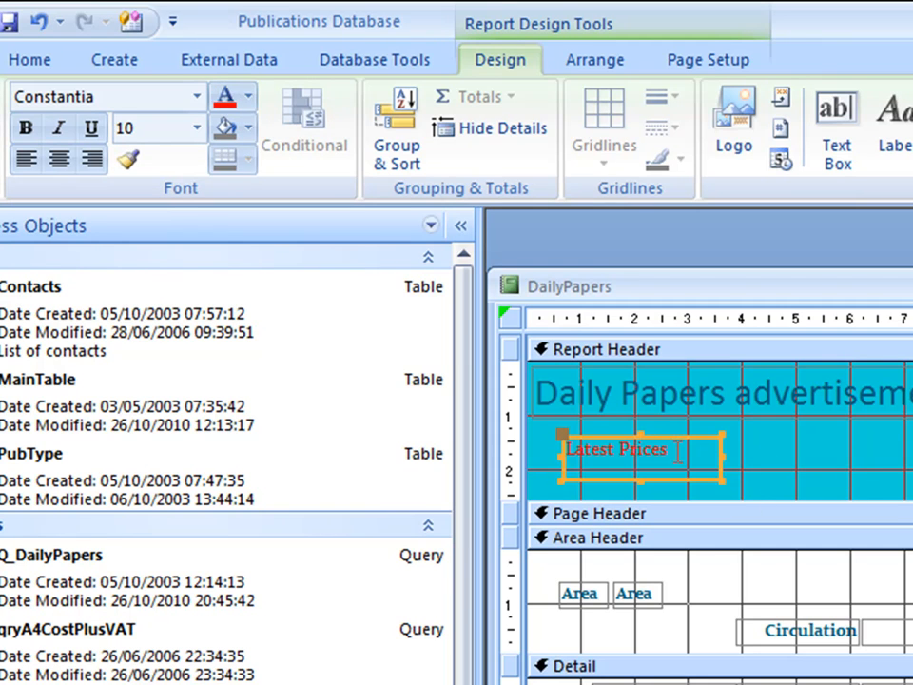
click(859, 482)
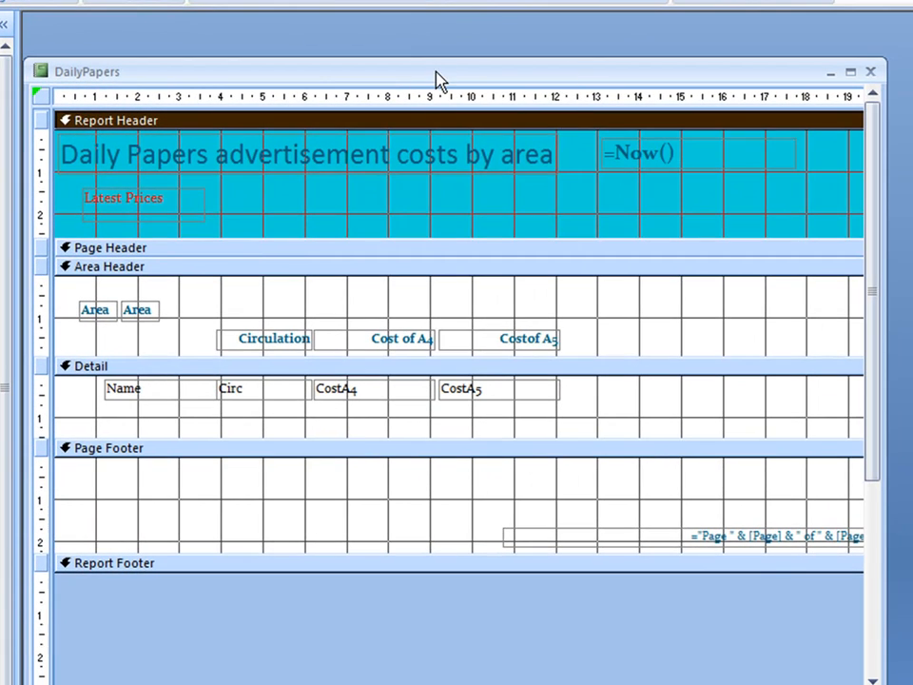
right_click(899, 241)
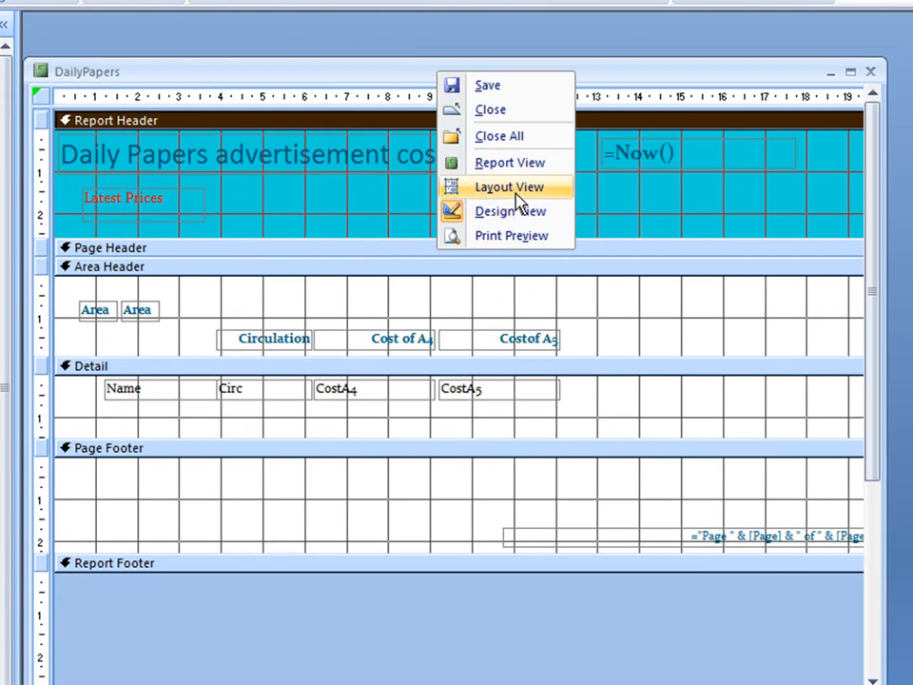
click(512, 165)
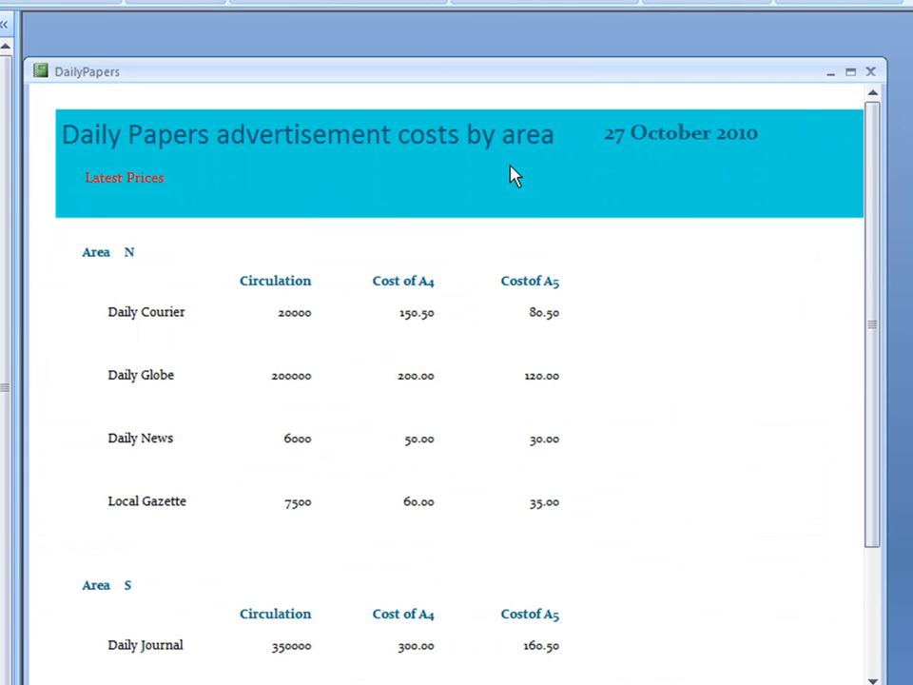